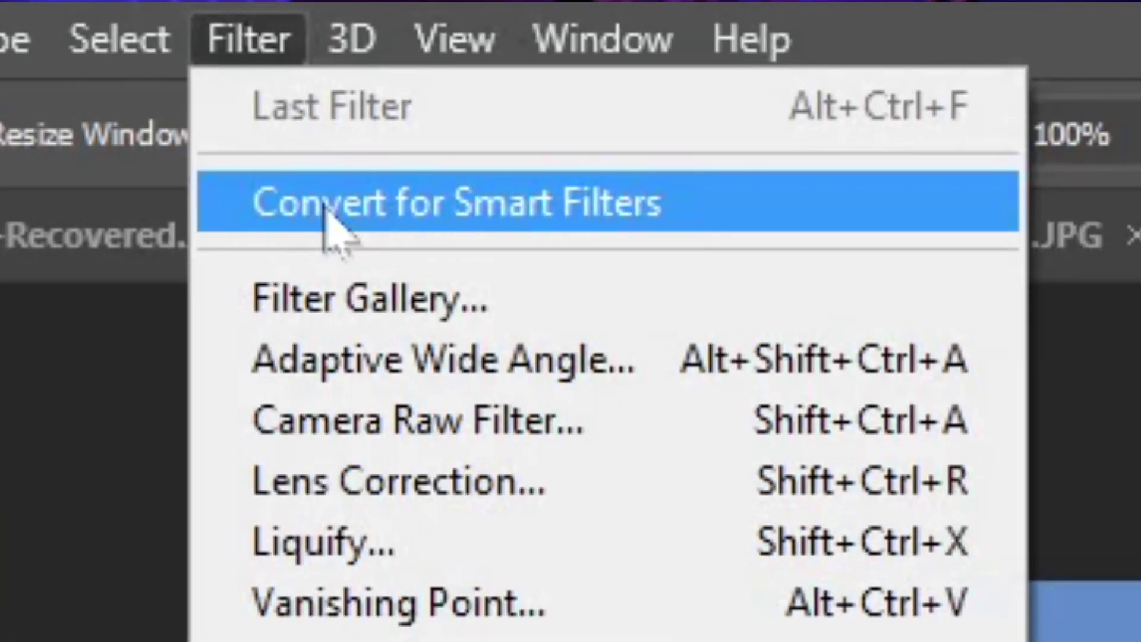
pyautogui.click(339, 299)
pyautogui.click(845, 54)
pyautogui.click(847, 95)
pyautogui.click(849, 180)
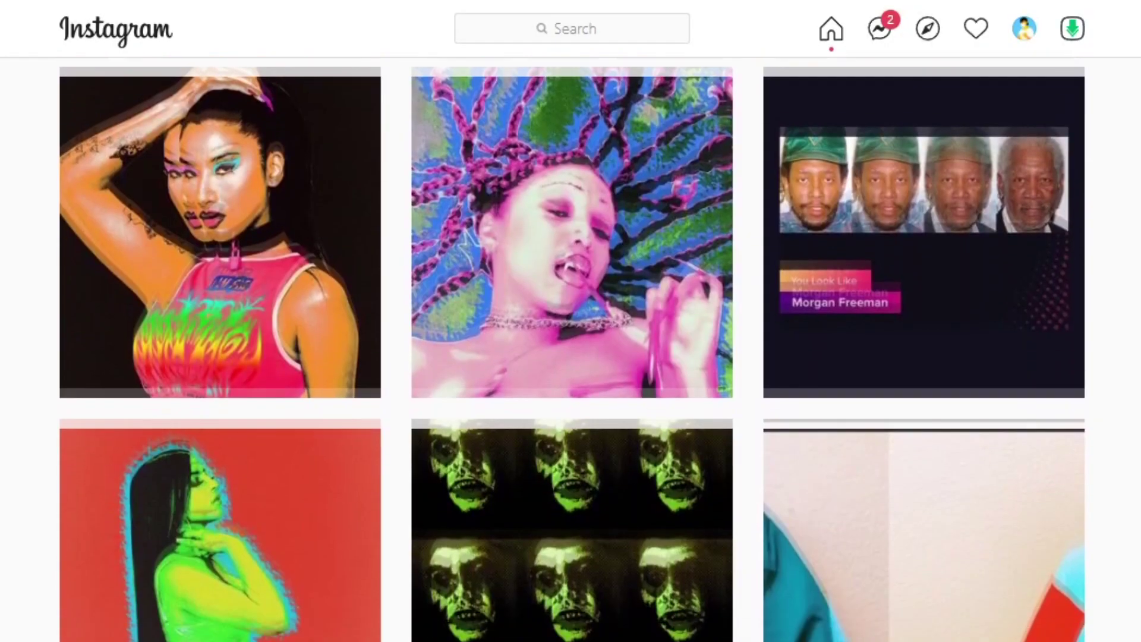
# Browse the designer's Instagram posts for examples of the cut-out pop-art style.
pyautogui.scroll(-15, 572, 349)
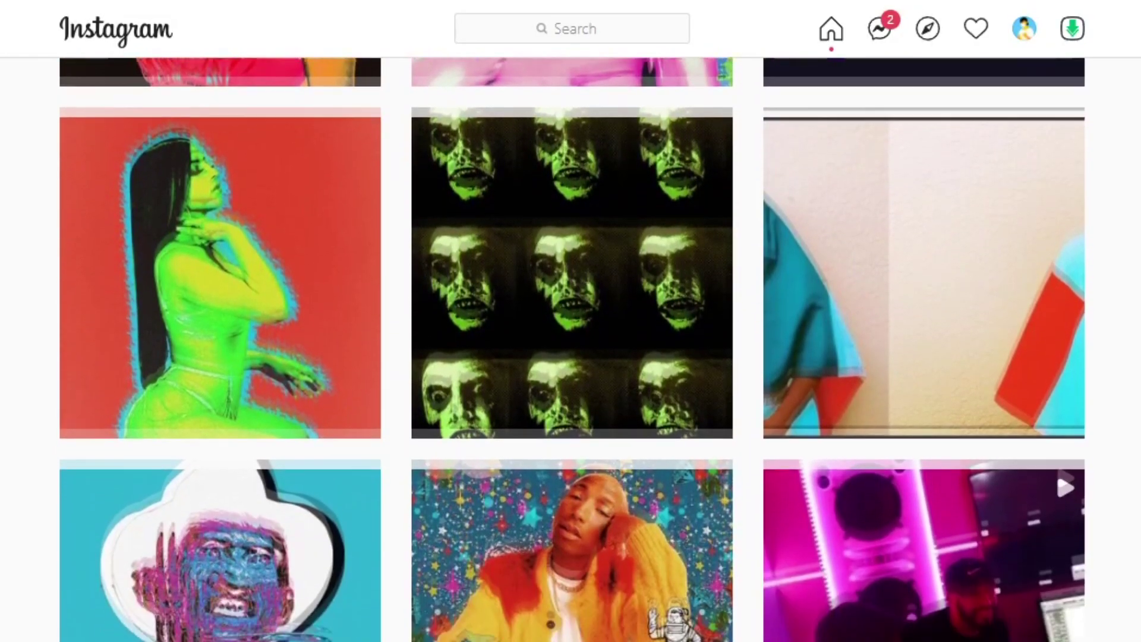
pyautogui.scroll(-20, 570, 350)
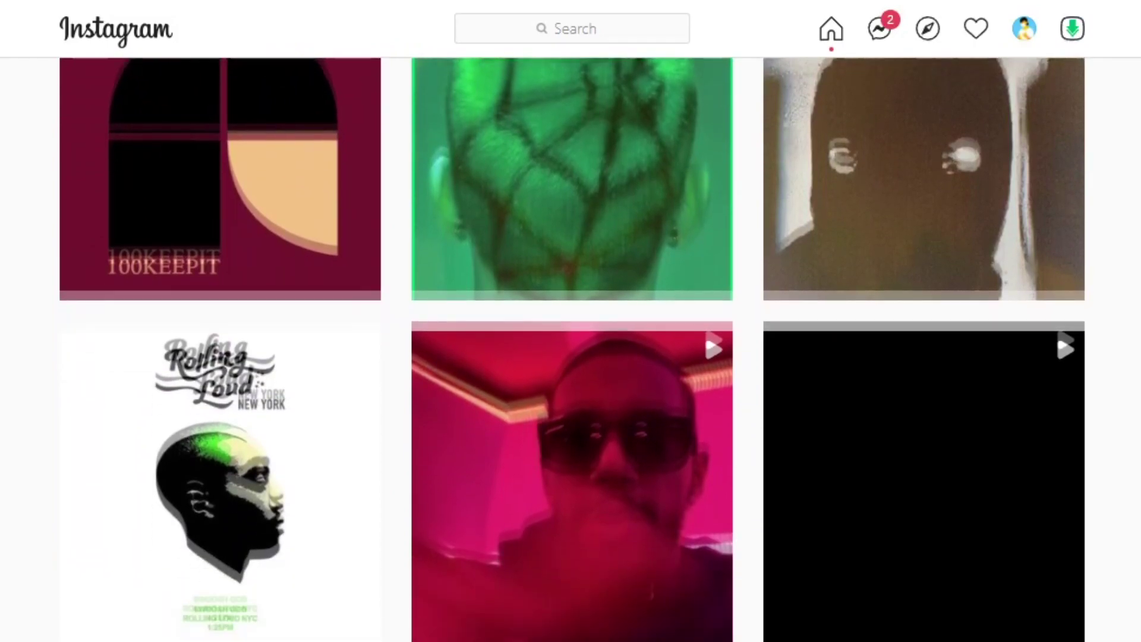
pyautogui.scroll(-20, 571, 349)
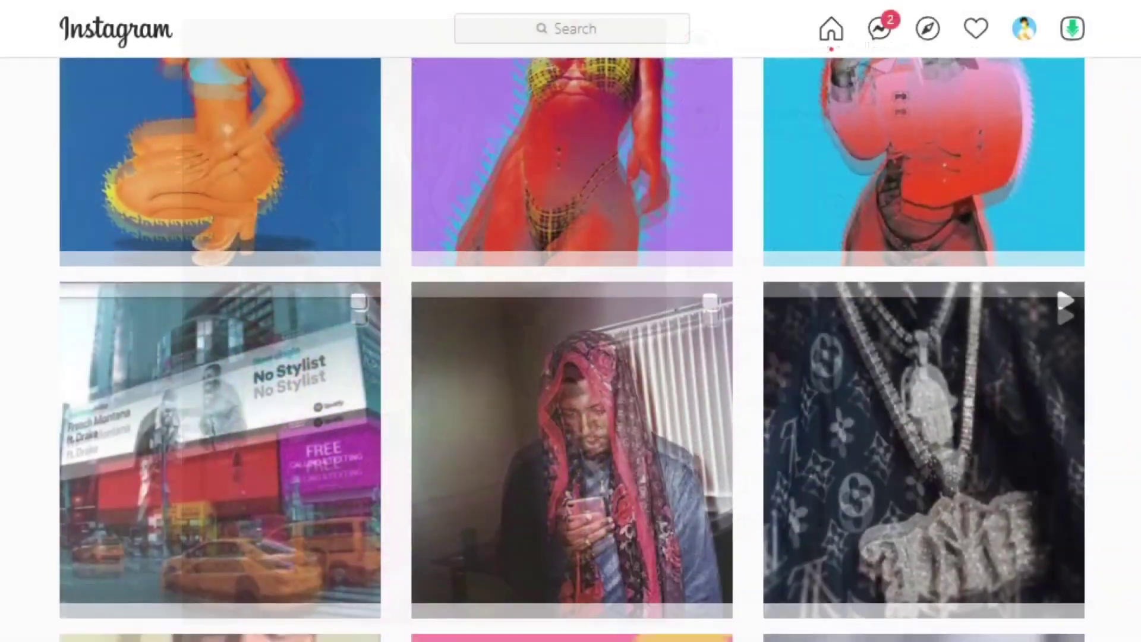
pyautogui.scroll(-15, 571, 350)
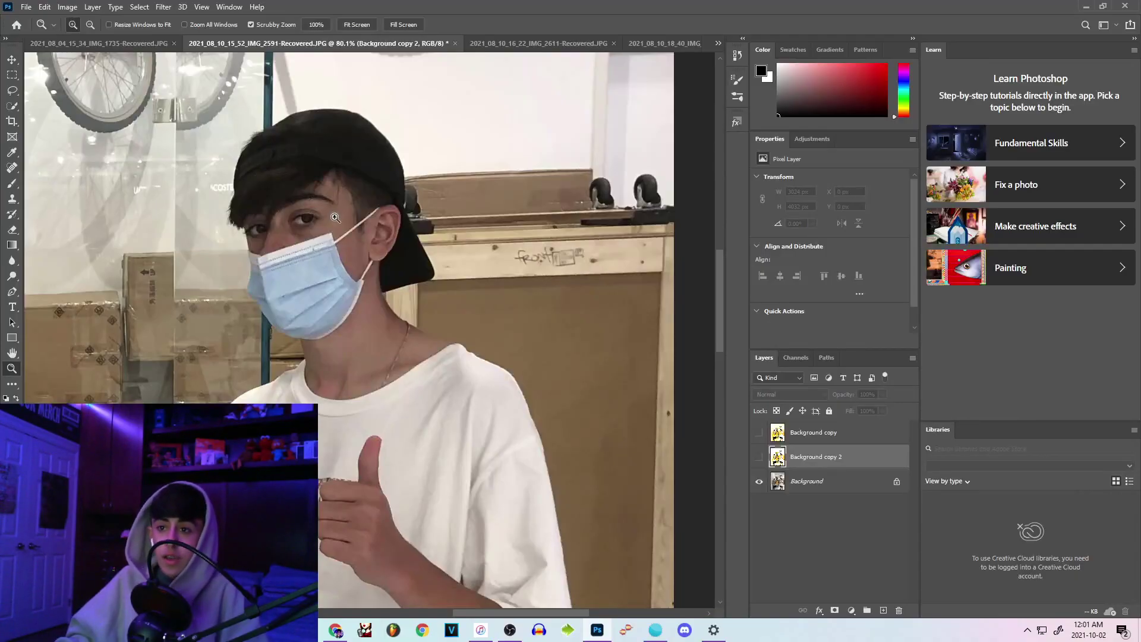
# Switch to Amazing-Recovered.psd and inspect the finished artwork's splattered outline and saturated colors up close.
pyautogui.click(718, 43)
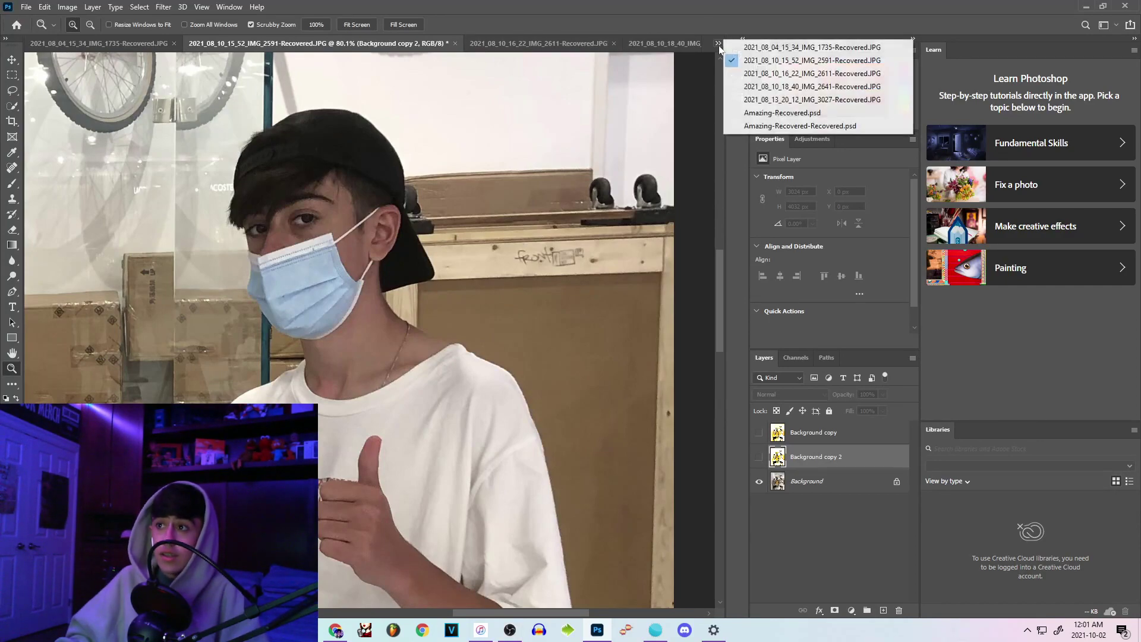
pyautogui.click(790, 113)
pyautogui.moveTo(265, 218); pyautogui.dragTo(393, 381)
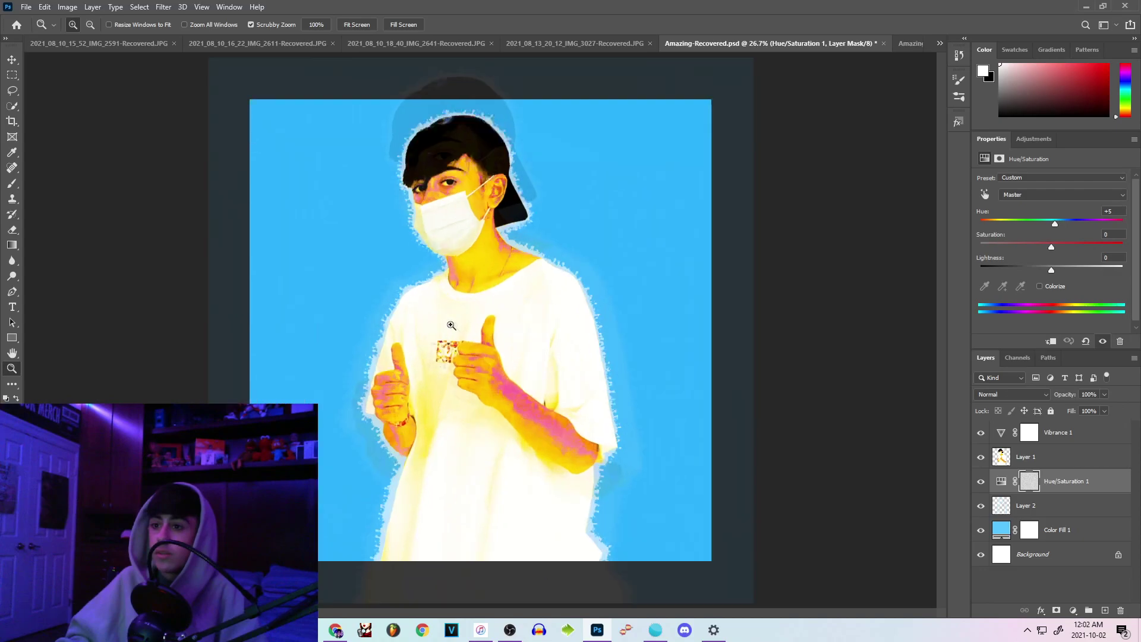
pyautogui.moveTo(451, 326); pyautogui.dragTo(504, 331)
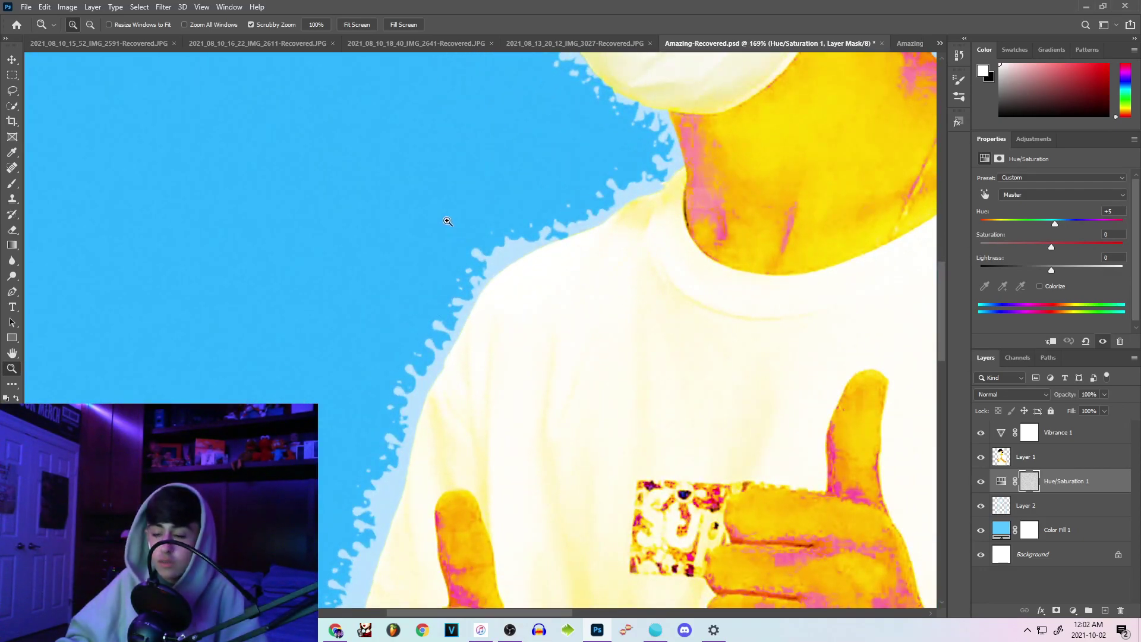
pyautogui.scroll(-5, 463, 228)
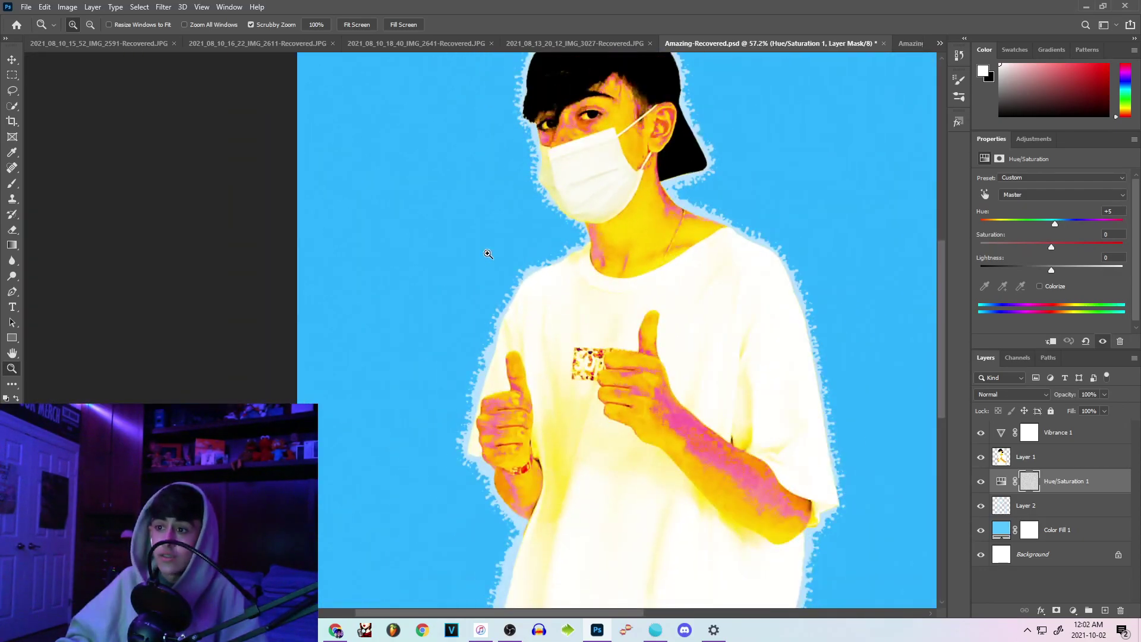
pyautogui.scroll(-5, 487, 255)
pyautogui.scroll(3, 507, 258)
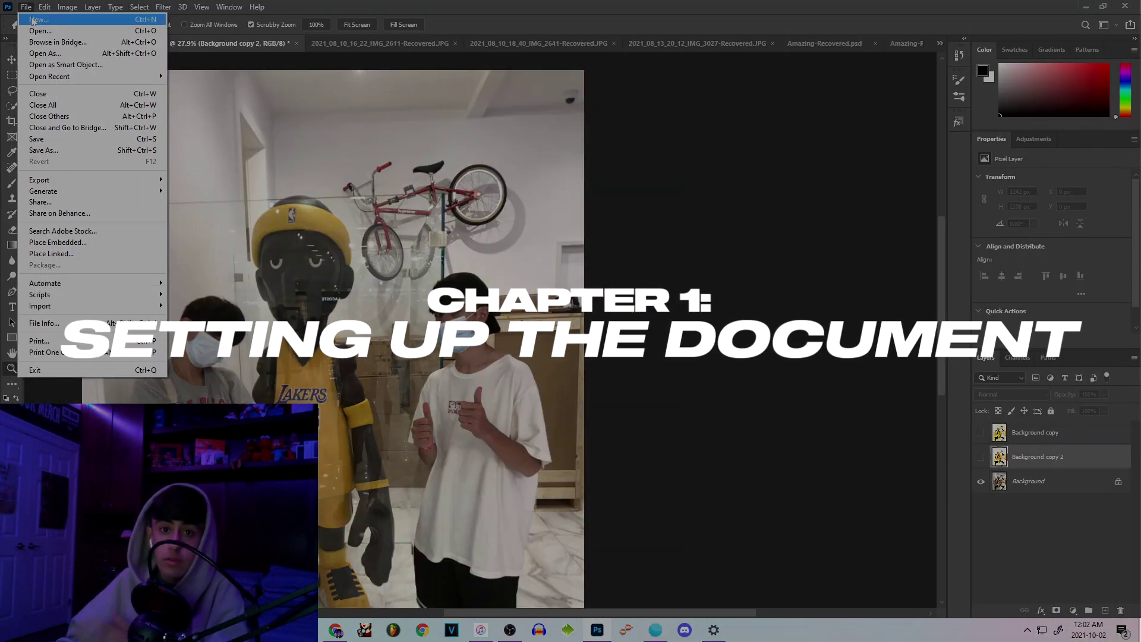
# Create a new document 3000 pixels wide and 3000 pixels high.
pyautogui.click(33, 20)
pyautogui.write('3')
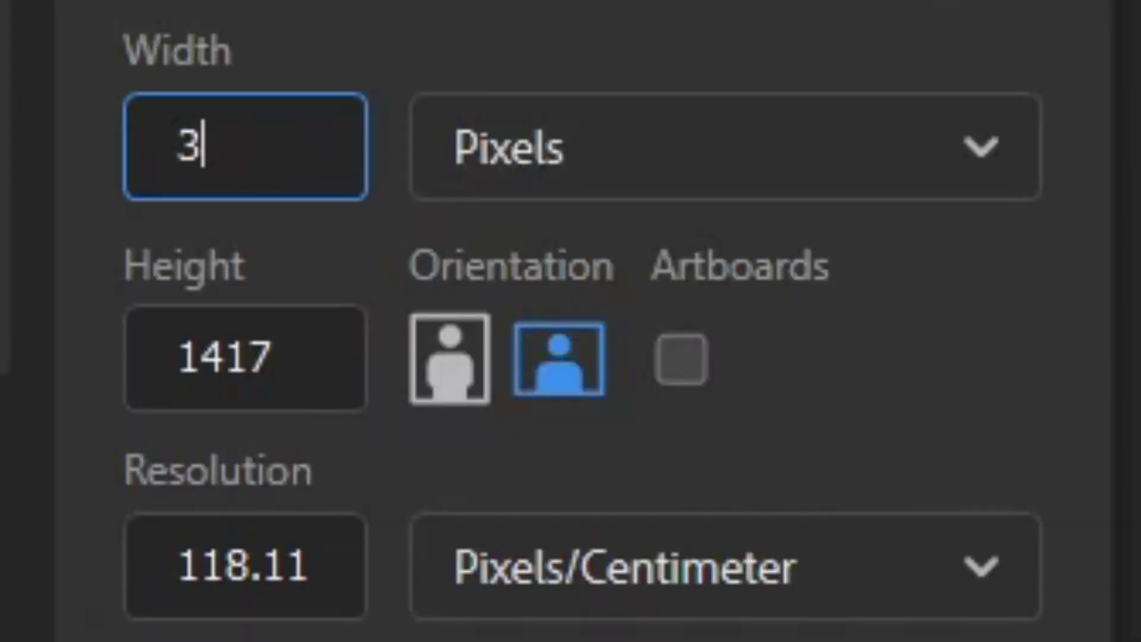
pyautogui.write('000')
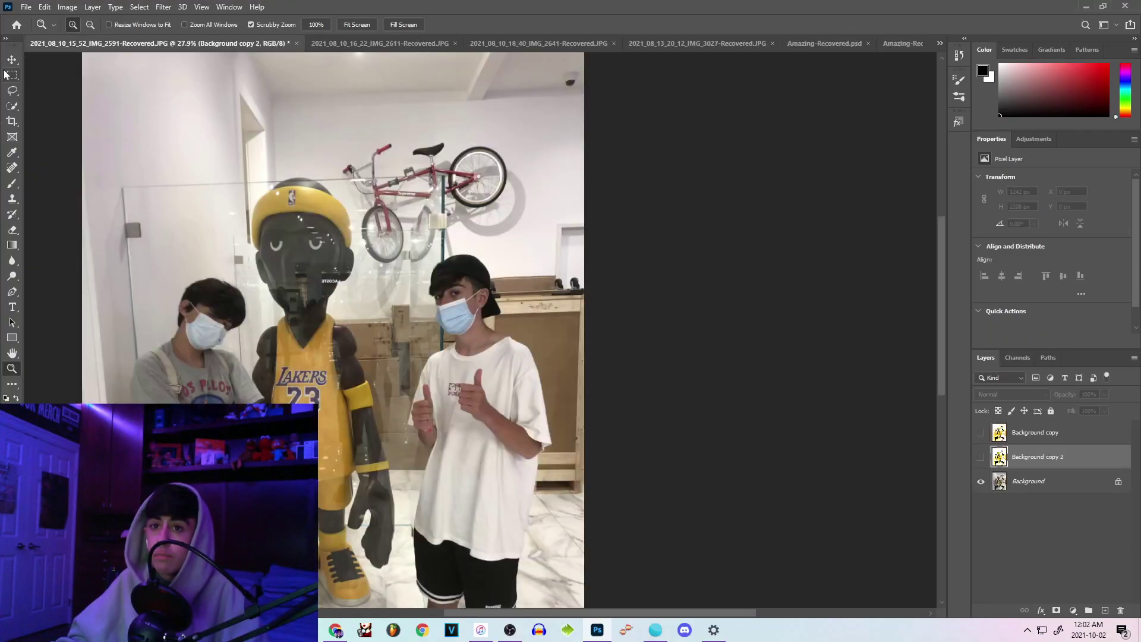
# Bring the group photo into the new document and reposition it so the person in the white shirt fills the canvas.
pyautogui.click(12, 59)
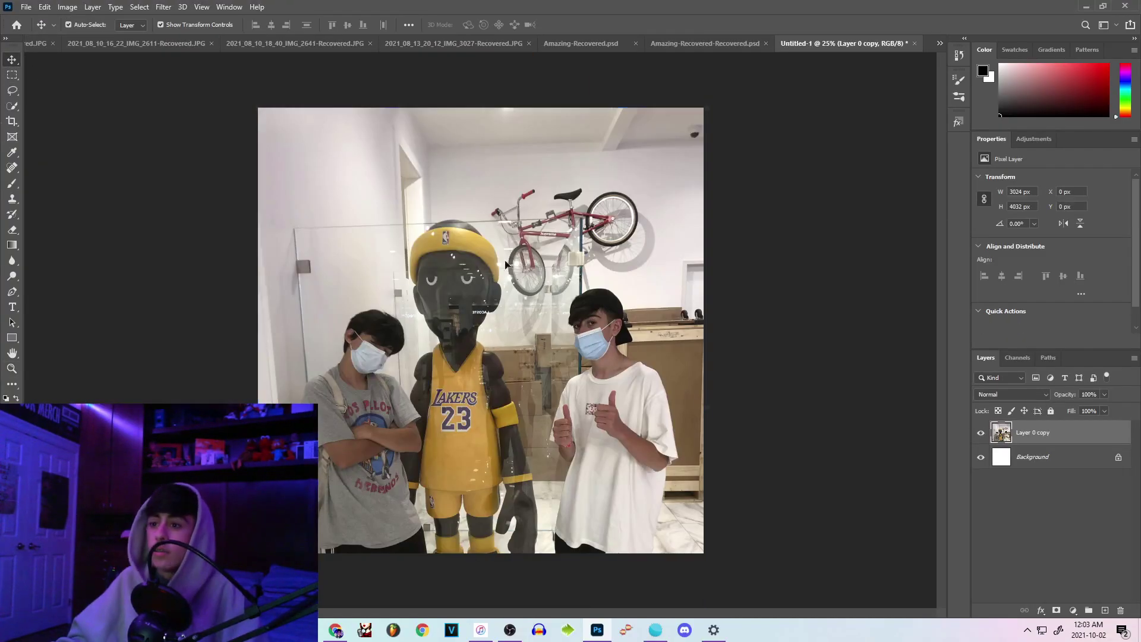
pyautogui.moveTo(535, 310); pyautogui.dragTo(420, 397)
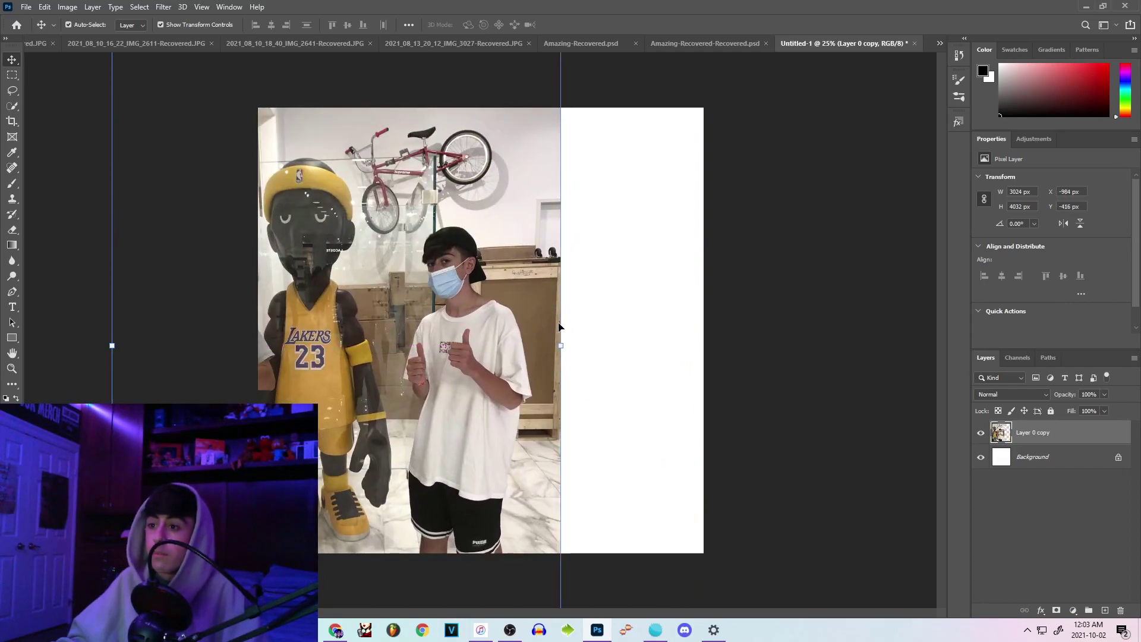
pyautogui.moveTo(559, 354); pyautogui.dragTo(590, 349)
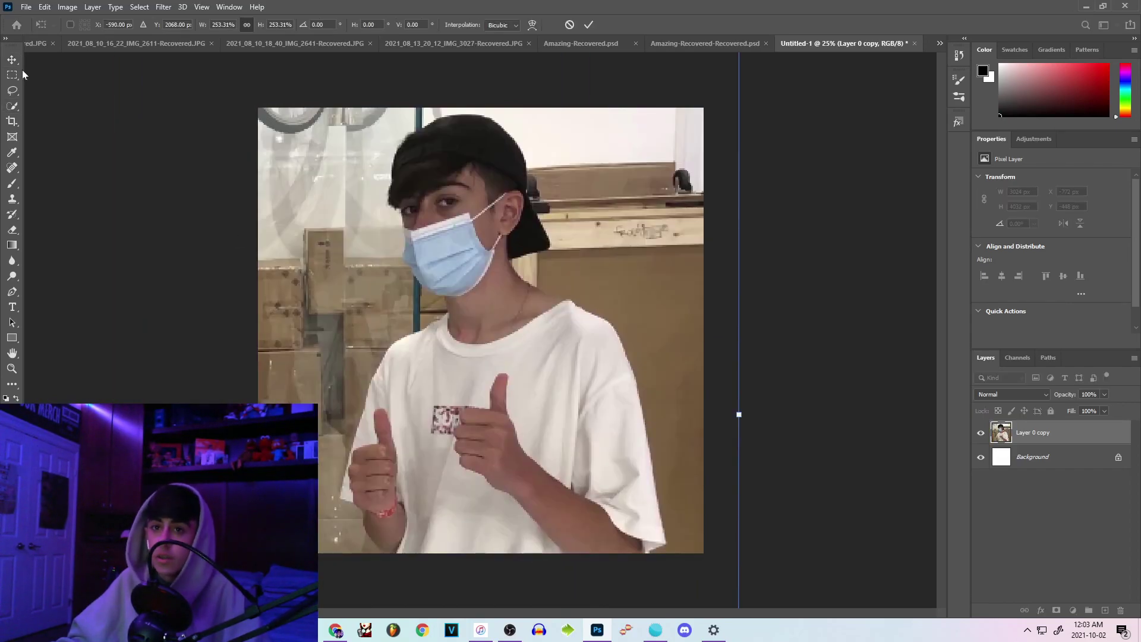
pyautogui.click(13, 62)
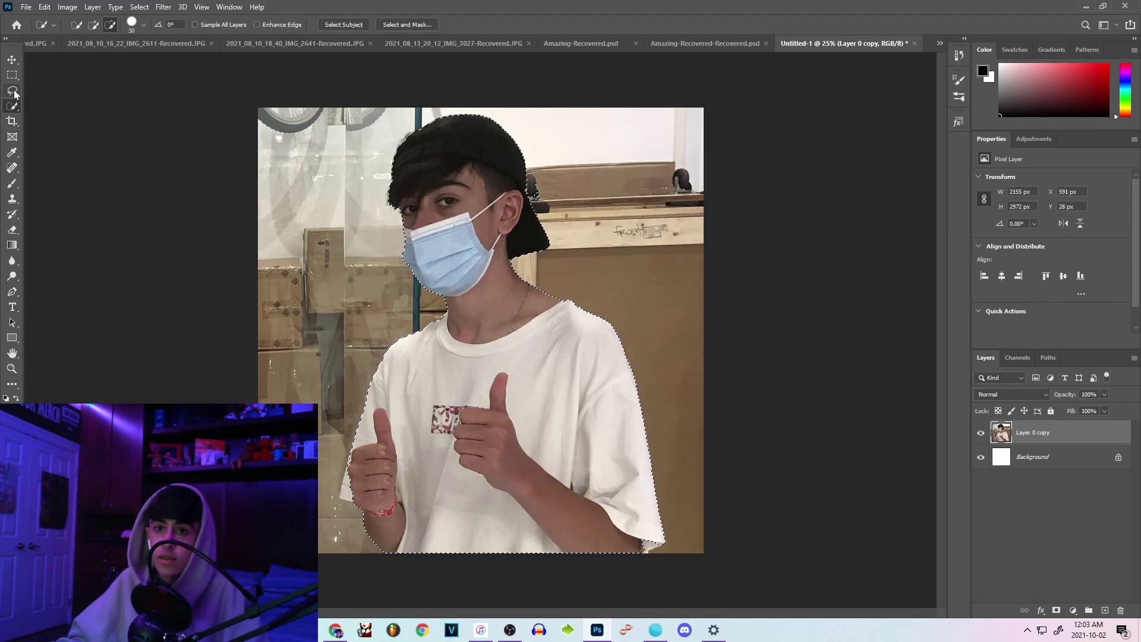
# Copy the selected person in the white shirt onto a new layer and delete the original photo layer.
pyautogui.click(12, 91)
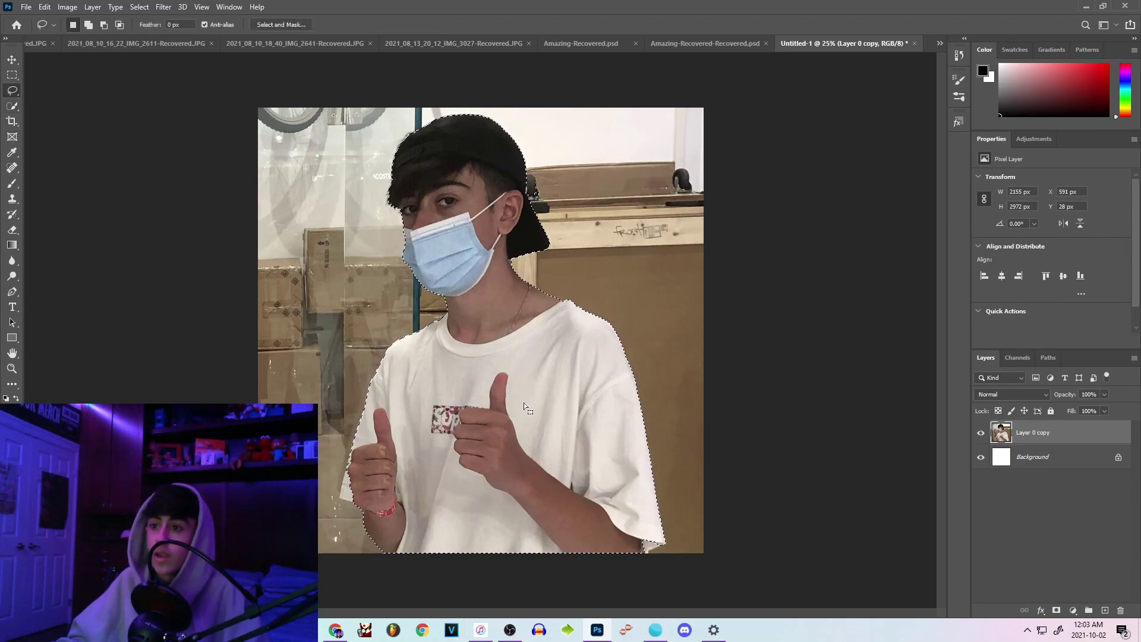
pyautogui.rightClick(521, 400)
pyautogui.click(571, 481)
pyautogui.click(1025, 457)
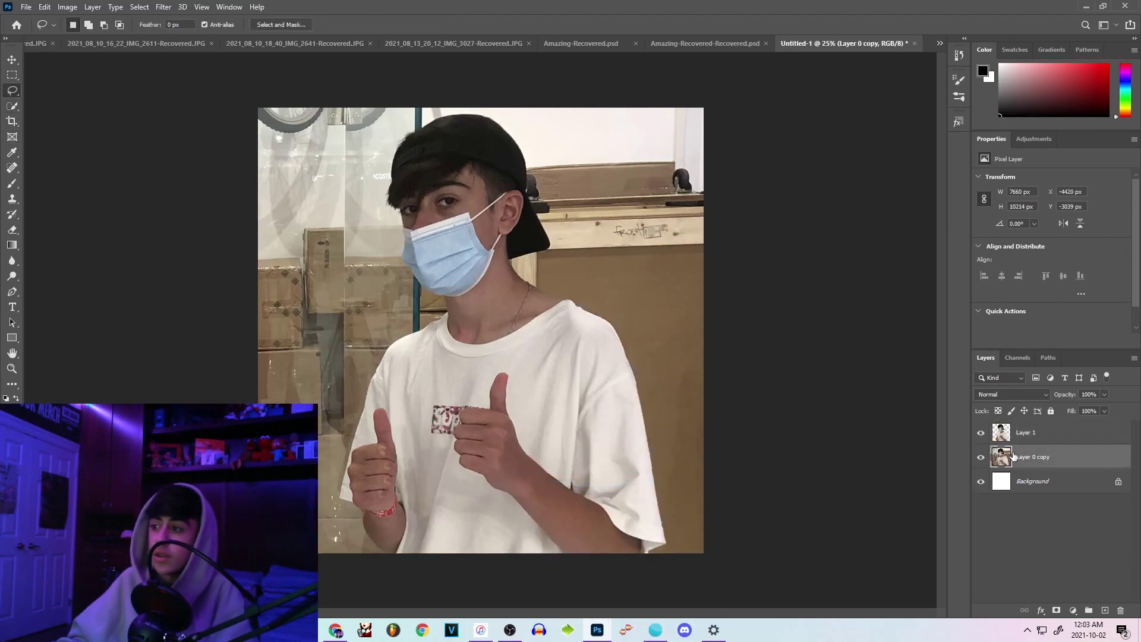
pyautogui.press('Delete')
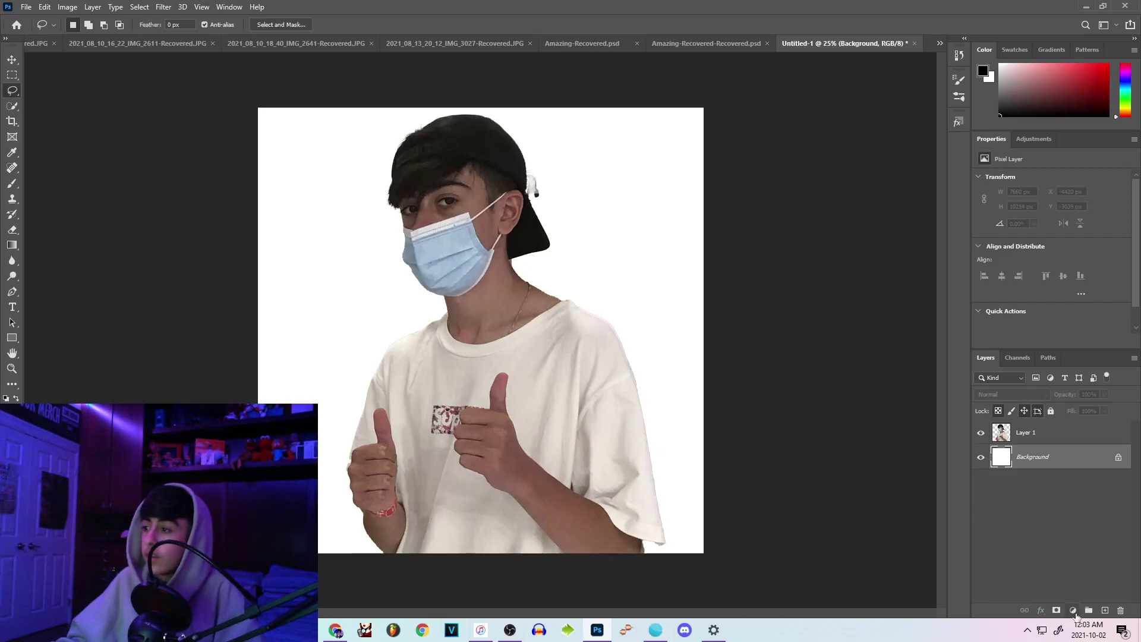
# Add a light blue Solid Color fill layer between the white background and the cut-out person.
pyautogui.click(1073, 611)
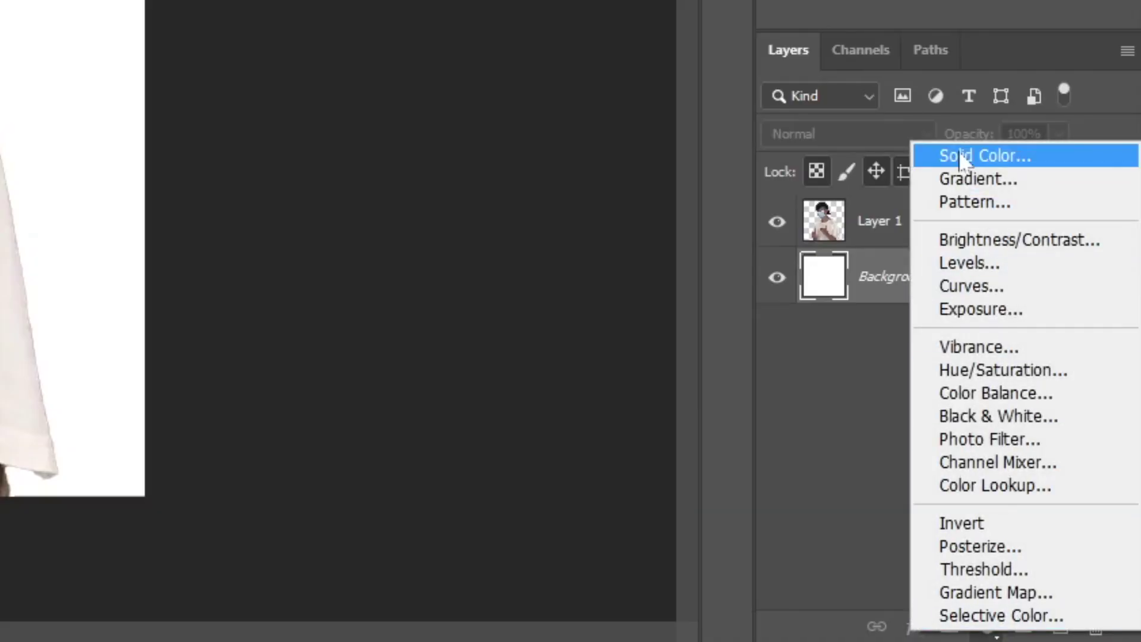
pyautogui.click(960, 155)
pyautogui.moveTo(523, 160); pyautogui.dragTo(557, 108)
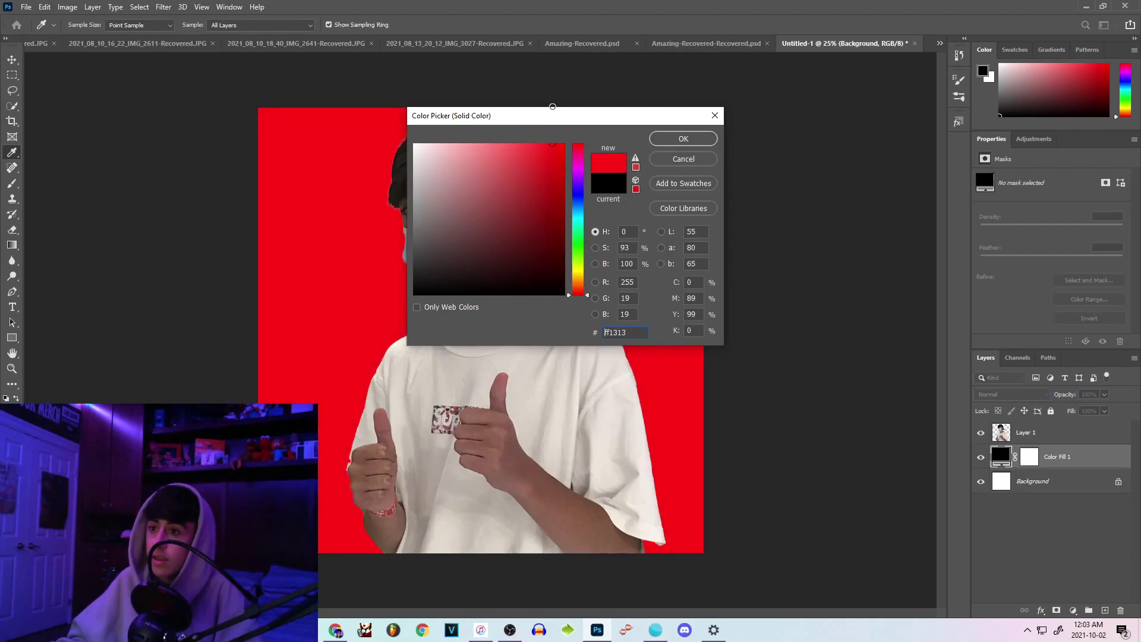
pyautogui.moveTo(534, 133); pyautogui.dragTo(492, 133)
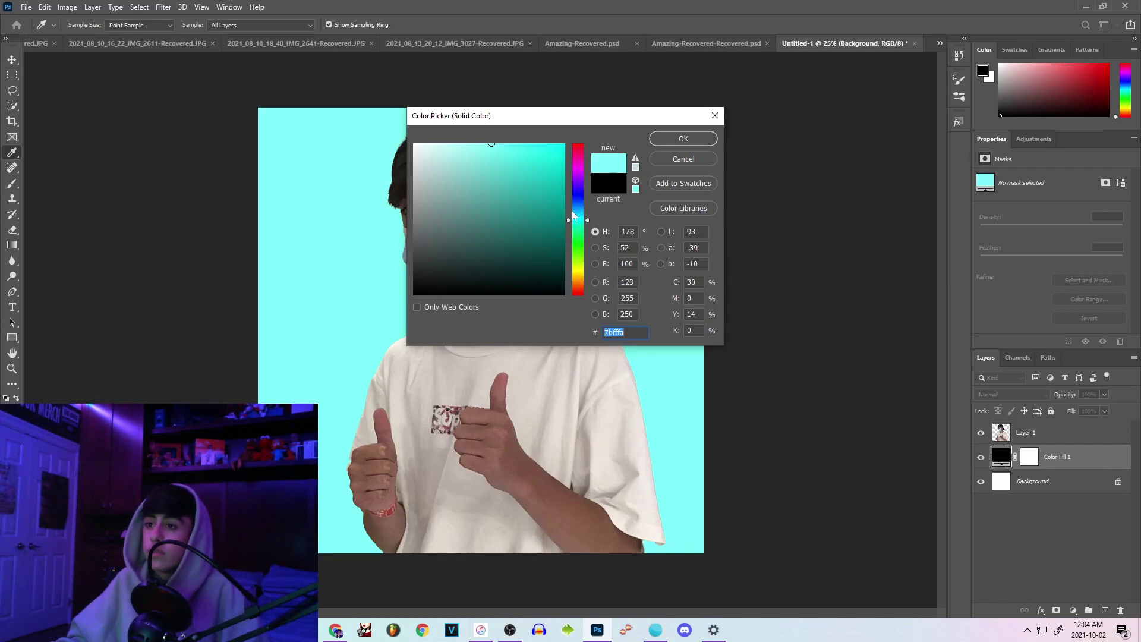
pyautogui.moveTo(575, 213); pyautogui.dragTo(575, 208)
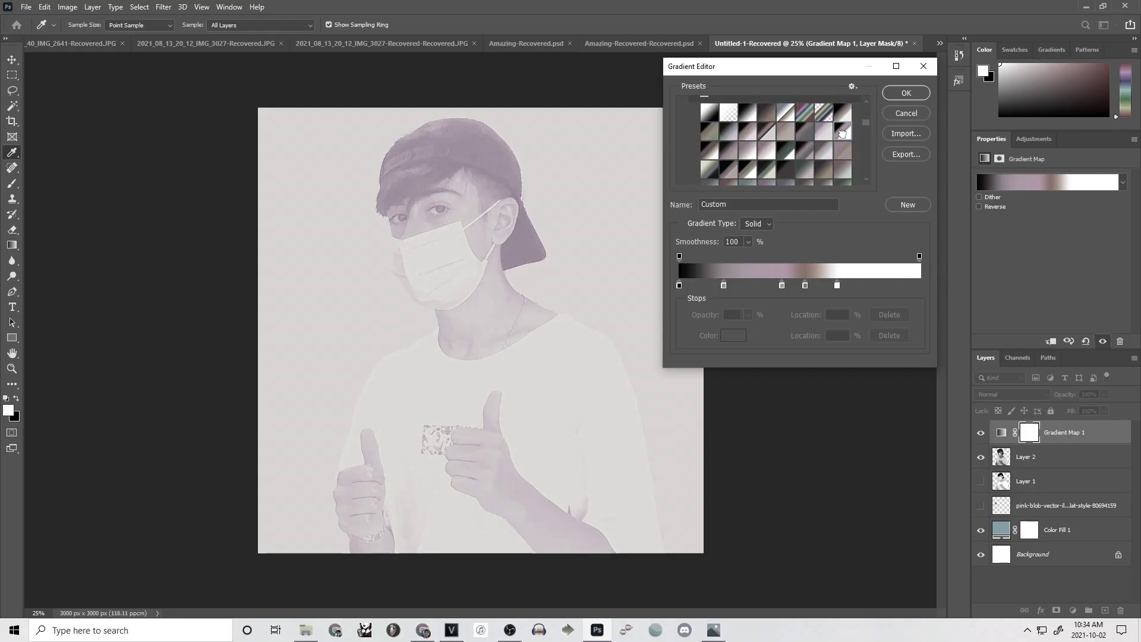
pyautogui.click(758, 116)
pyautogui.click(827, 102)
pyautogui.click(67, 6)
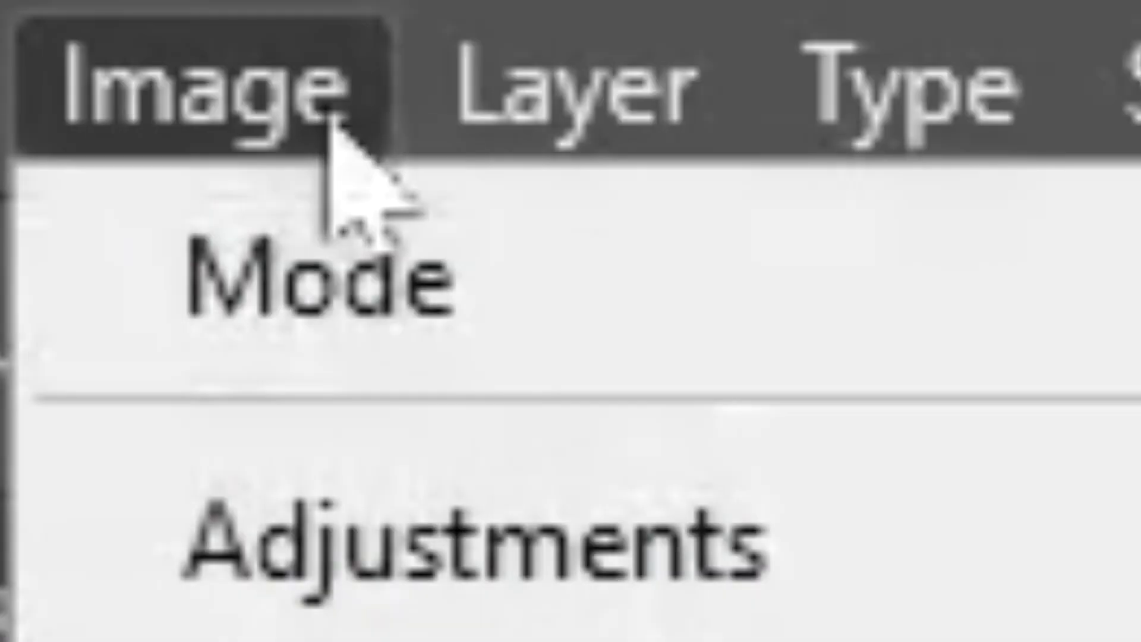
pyautogui.moveTo(88, 37)
pyautogui.click(196, 189)
pyautogui.moveTo(538, 255)
pyautogui.mouseDown()
pyautogui.moveTo(505, 257)
pyautogui.moveTo(517, 257)
pyautogui.mouseUp()
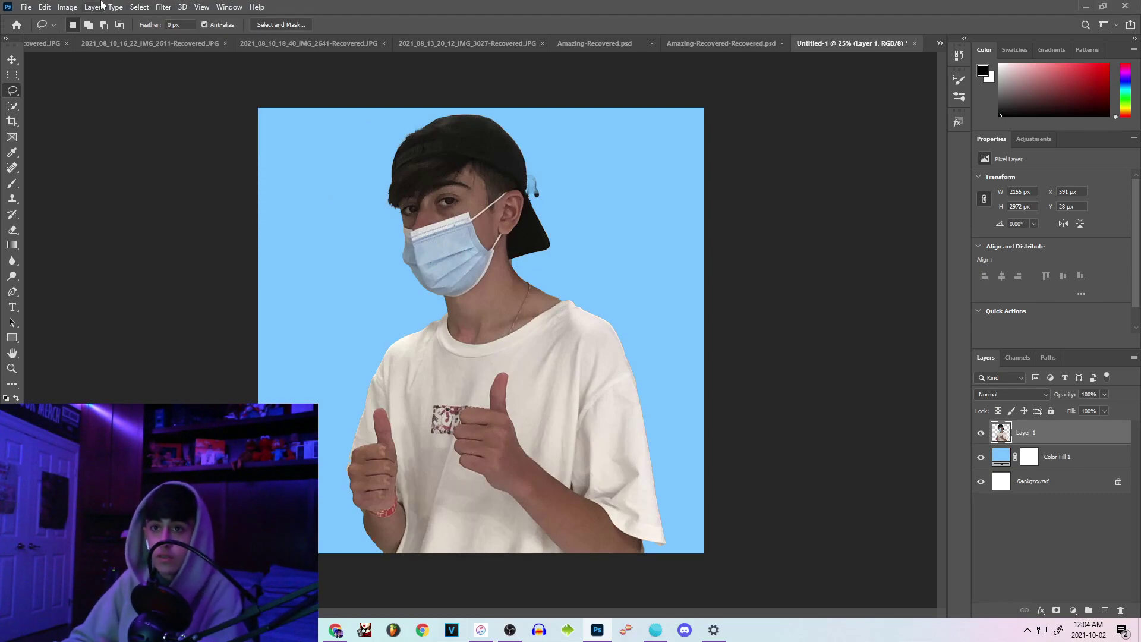
# Open the Camera Raw Filter on the cut-out person's layer and set Temperature to +10 and Exposure to +0.45.
pyautogui.click(170, 6)
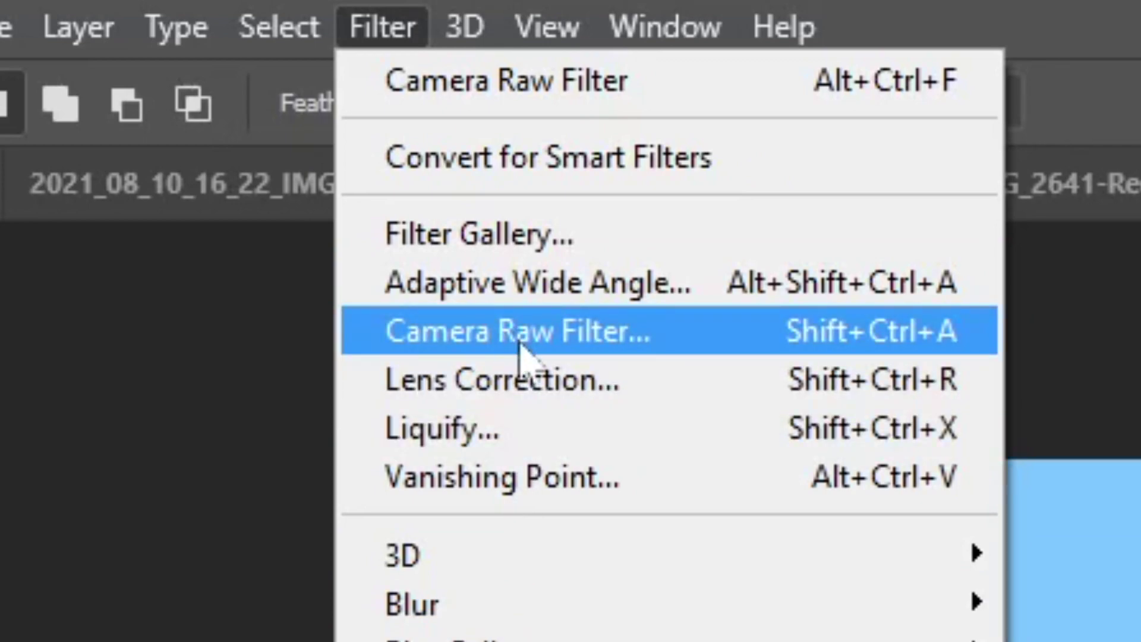
pyautogui.click(519, 346)
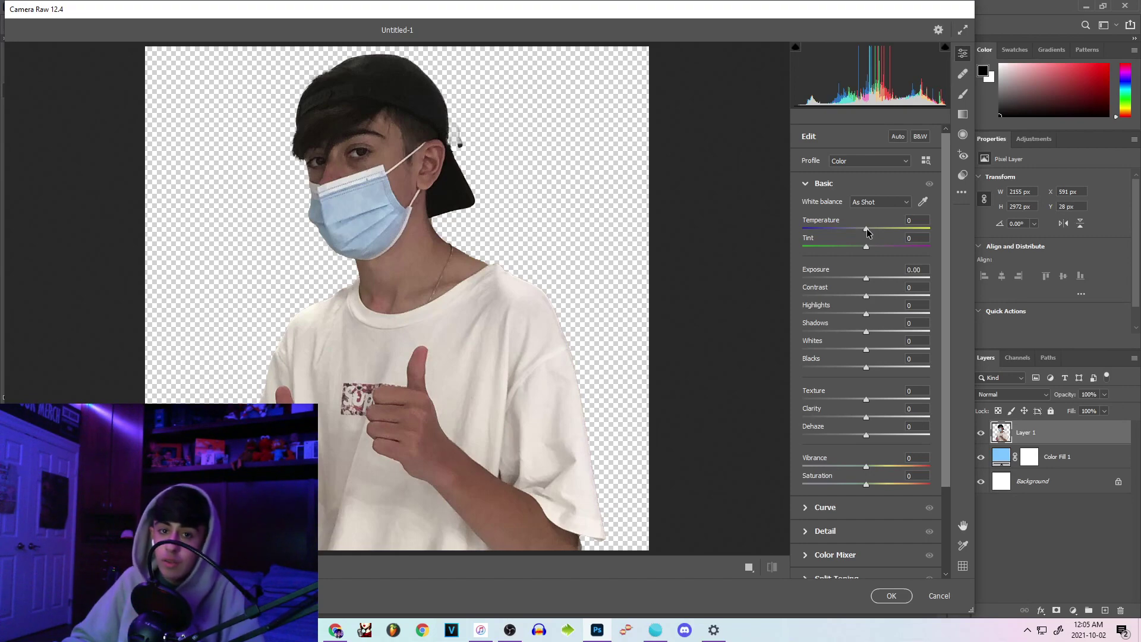
pyautogui.moveTo(866, 232); pyautogui.dragTo(873, 233)
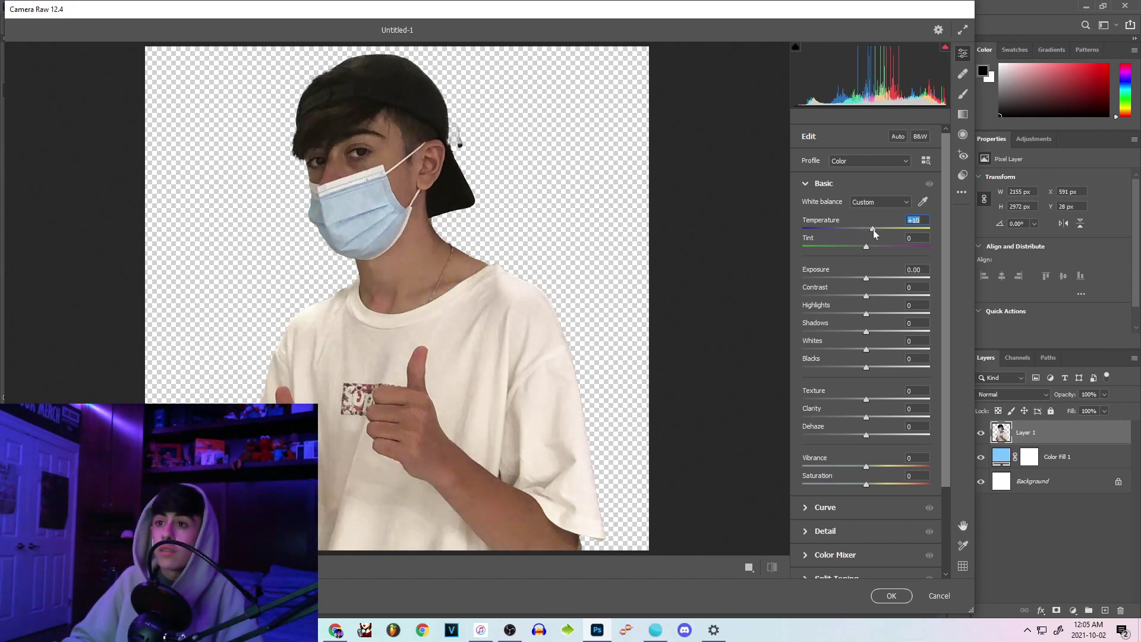
pyautogui.moveTo(865, 277)
pyautogui.mouseDown()
pyautogui.moveTo(854, 279)
pyautogui.moveTo(881, 277)
pyautogui.moveTo(871, 276)
pyautogui.mouseUp()
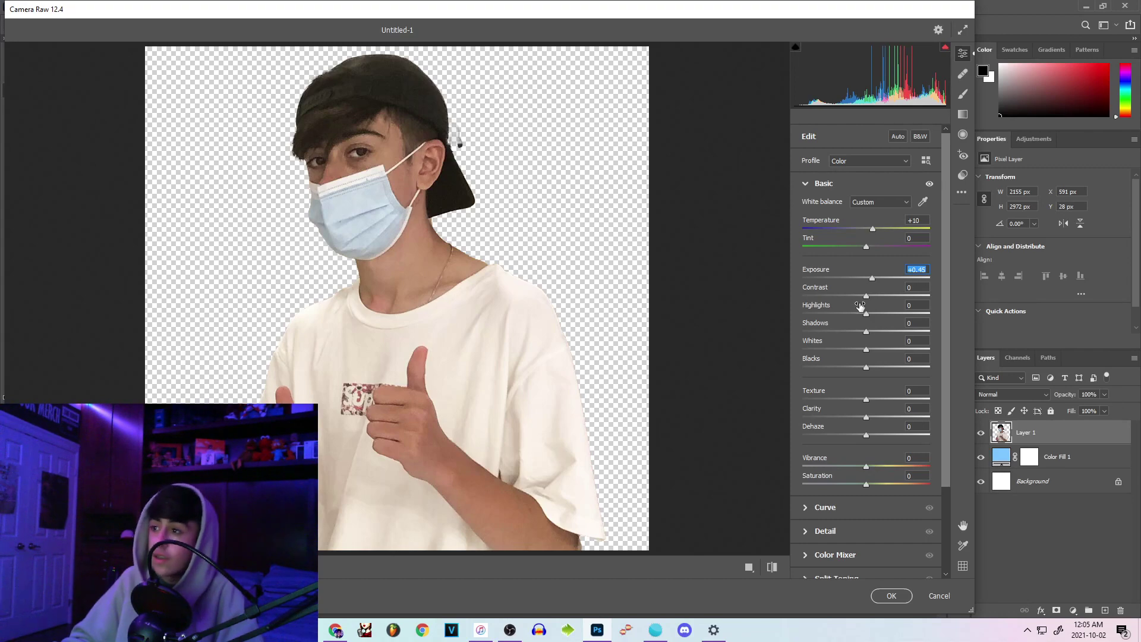
# Set Contrast to +69, Highlights to +100, Shadows to +49, Whites to +24, Blacks to -27 and Saturation to +44.
pyautogui.moveTo(866, 295); pyautogui.dragTo(935, 306)
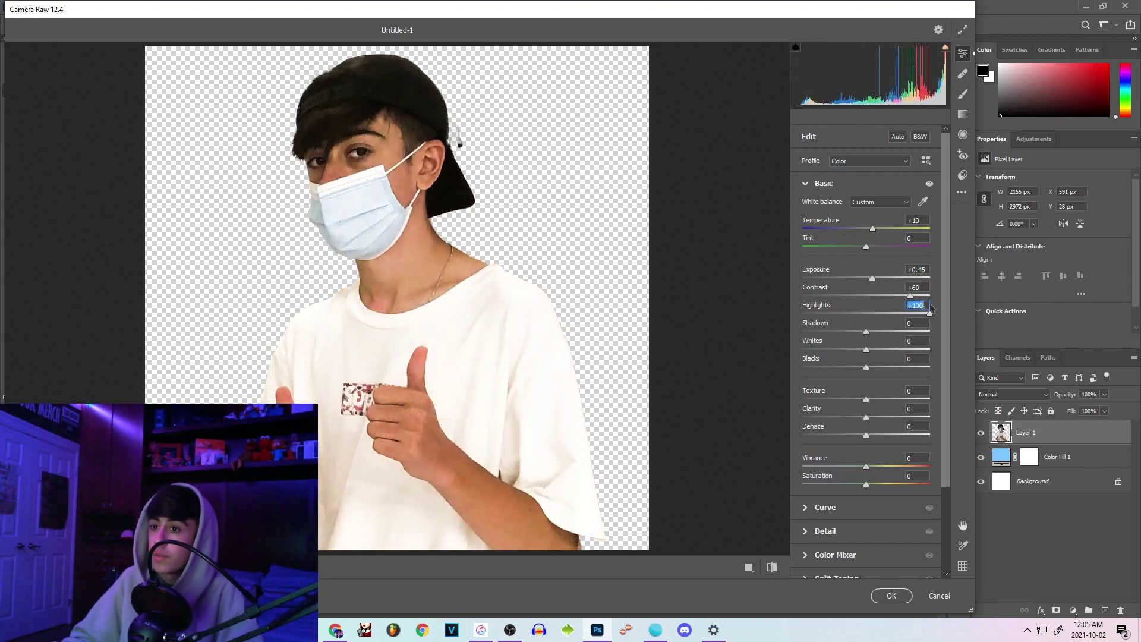
pyautogui.moveTo(868, 324); pyautogui.dragTo(828, 372)
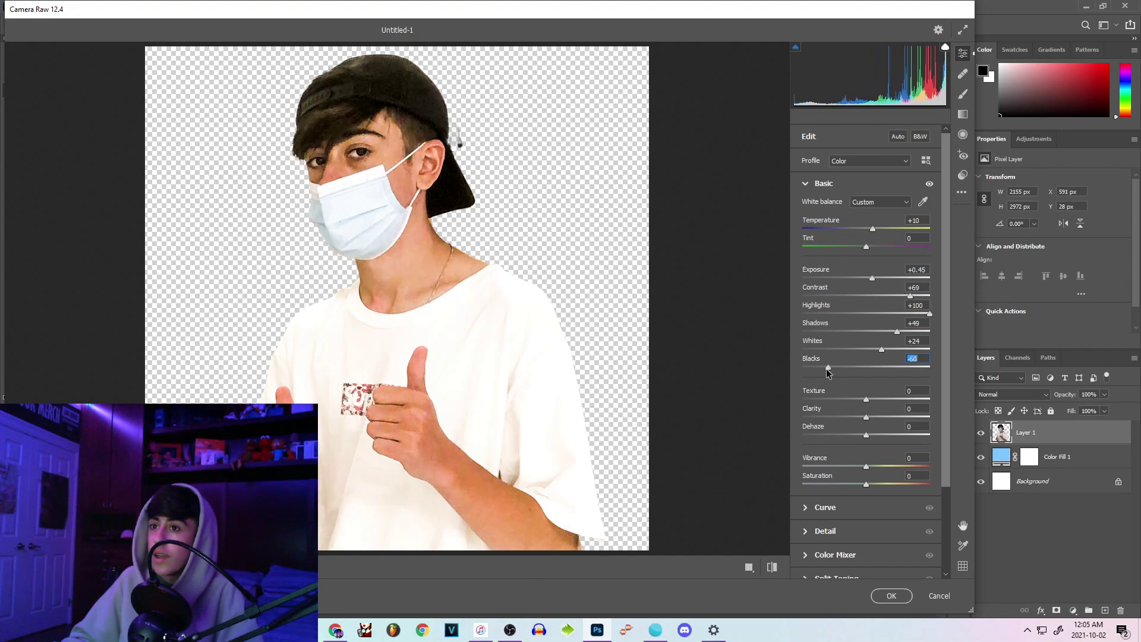
pyautogui.moveTo(866, 484); pyautogui.dragTo(874, 486)
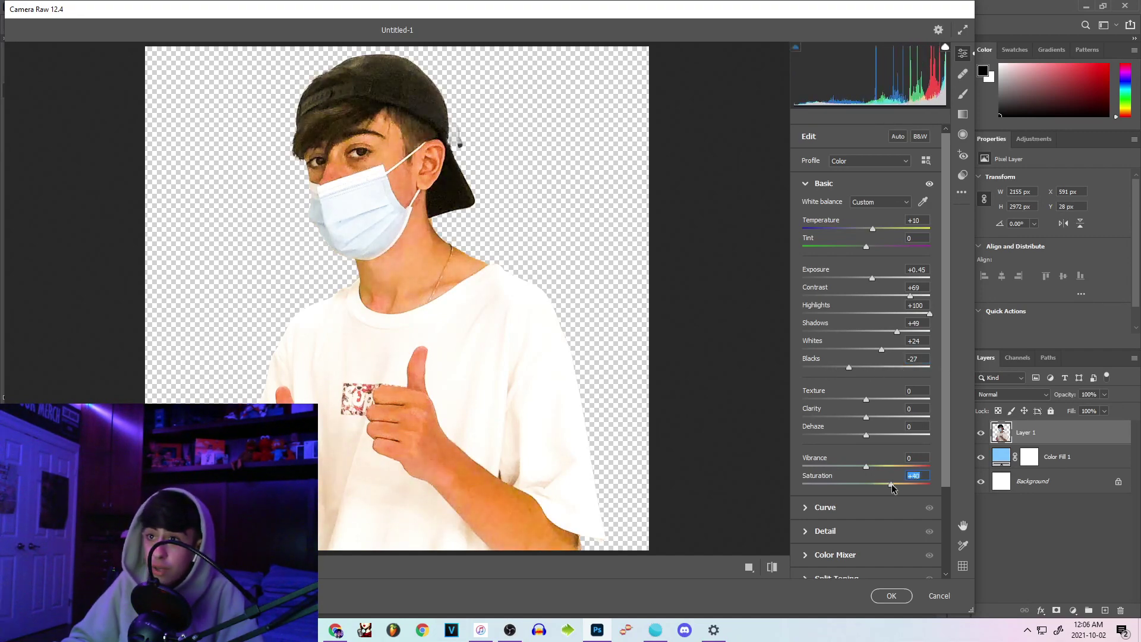
# Steepen the overall point curve with a point at input 65, output 57, and bend the blue curve, dipping to input 191, output 3.
pyautogui.click(806, 509)
pyautogui.moveTo(823, 349)
pyautogui.mouseDown()
pyautogui.moveTo(820, 331)
pyautogui.moveTo(811, 354)
pyautogui.moveTo(822, 313)
pyautogui.moveTo(824, 364)
pyautogui.moveTo(835, 315)
pyautogui.moveTo(834, 339)
pyautogui.moveTo(823, 336)
pyautogui.moveTo(833, 343)
pyautogui.mouseUp()
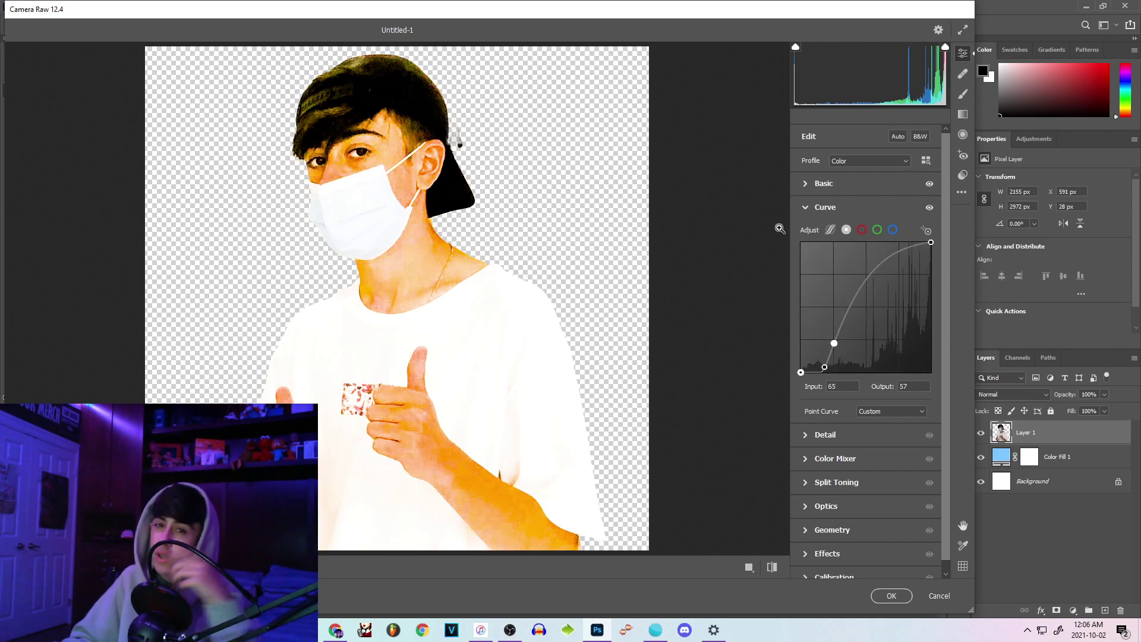
pyautogui.click(892, 230)
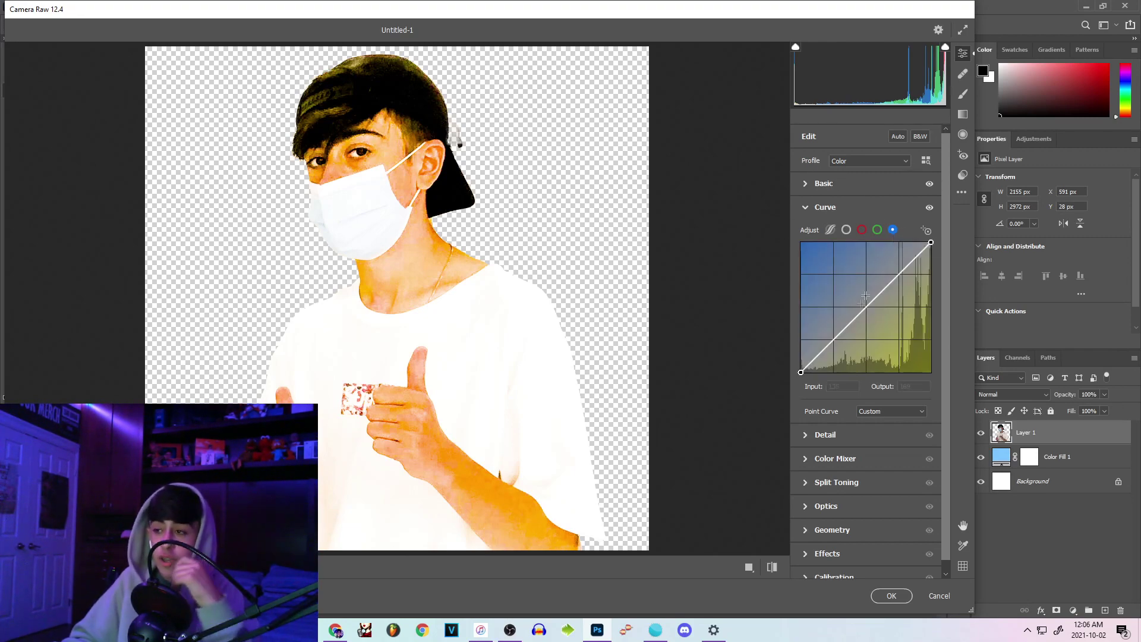
pyautogui.moveTo(813, 336)
pyautogui.mouseDown()
pyautogui.moveTo(828, 268)
pyautogui.moveTo(831, 336)
pyautogui.moveTo(830, 322)
pyautogui.mouseUp()
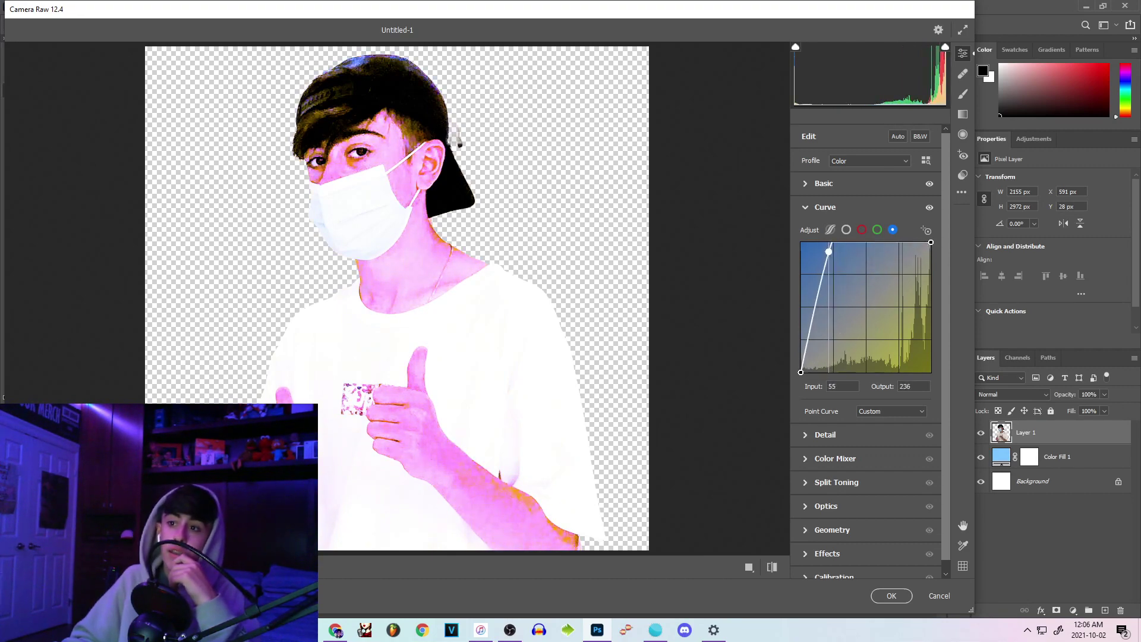
pyautogui.moveTo(829, 252); pyautogui.dragTo(815, 304)
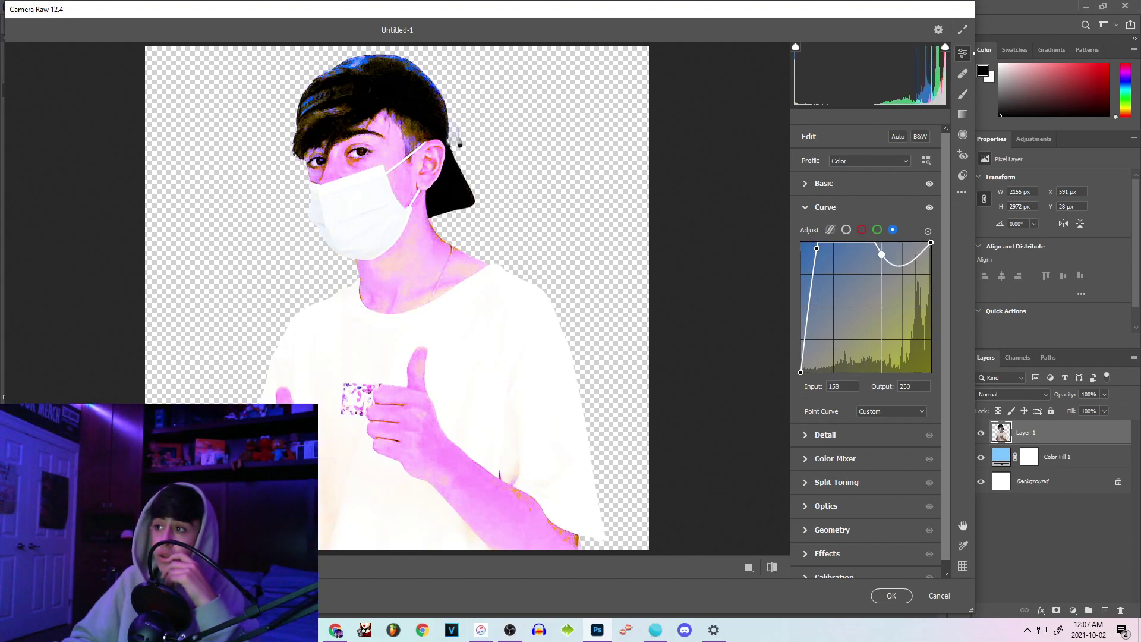
pyautogui.moveTo(881, 255); pyautogui.dragTo(896, 361)
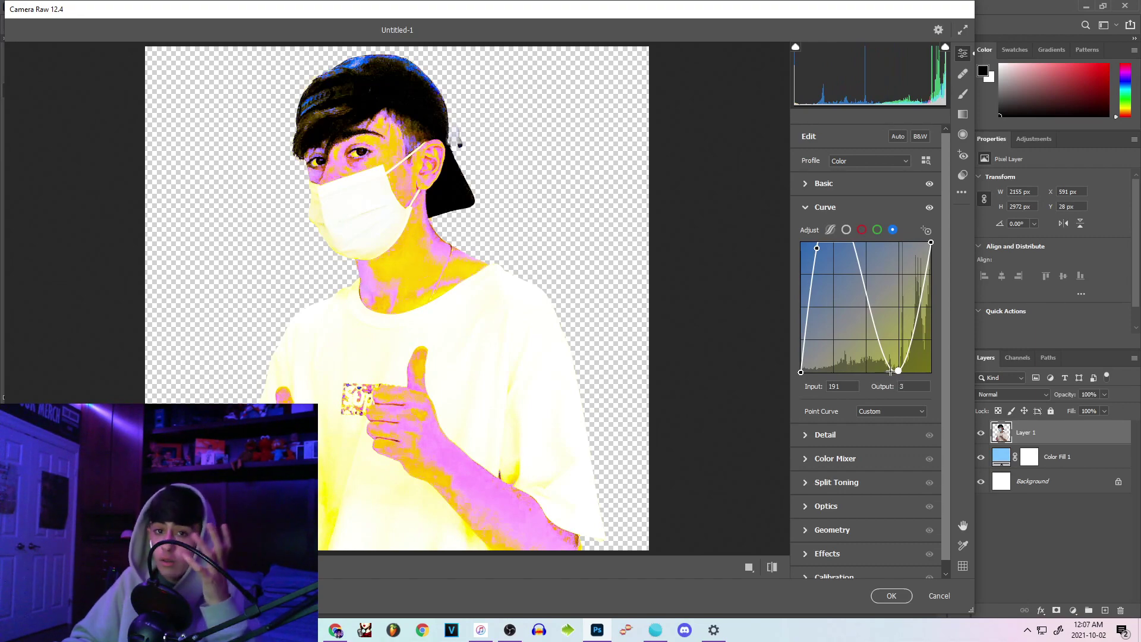
# Pull the red channel curve down at input 217, output 28, and apply the Camera Raw adjustments to the person.
pyautogui.click(877, 230)
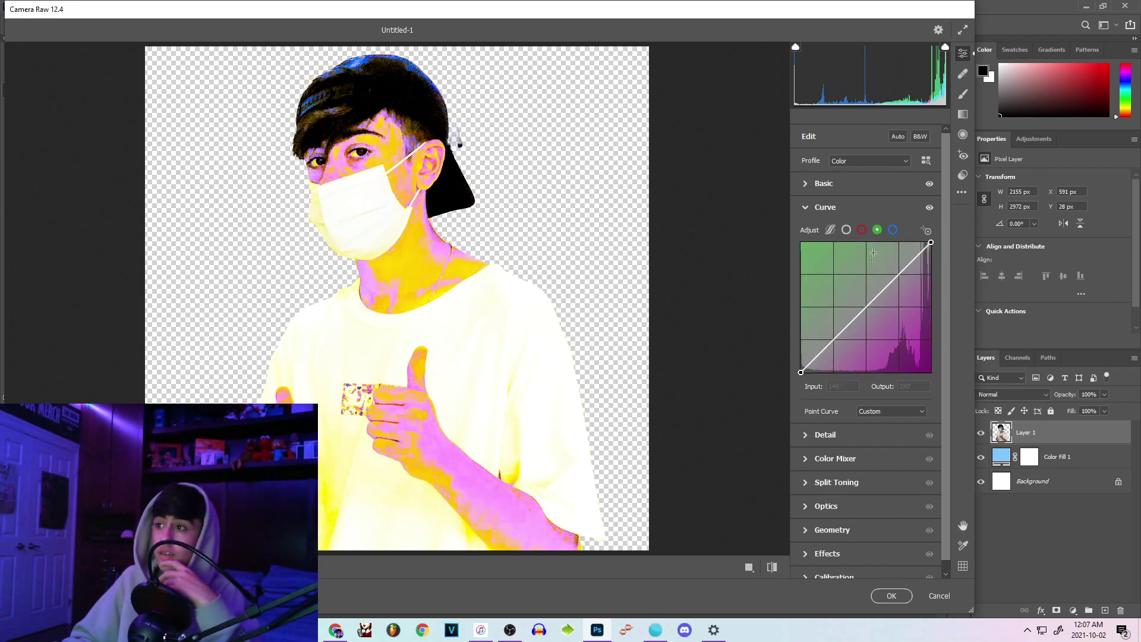
pyautogui.click(863, 230)
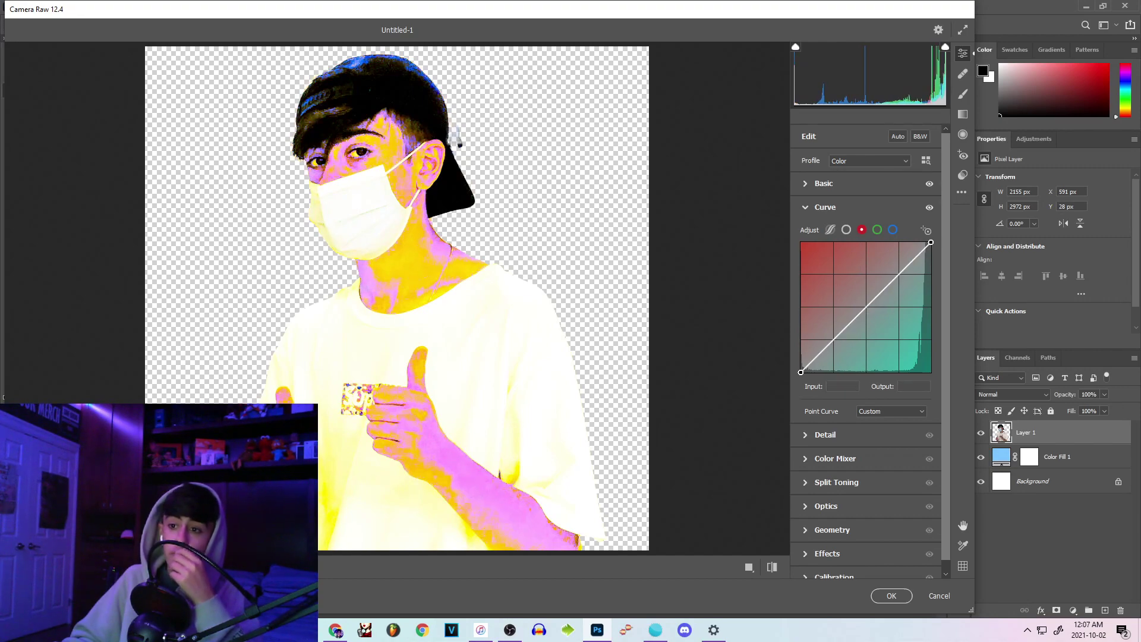
pyautogui.moveTo(866, 307); pyautogui.dragTo(911, 357)
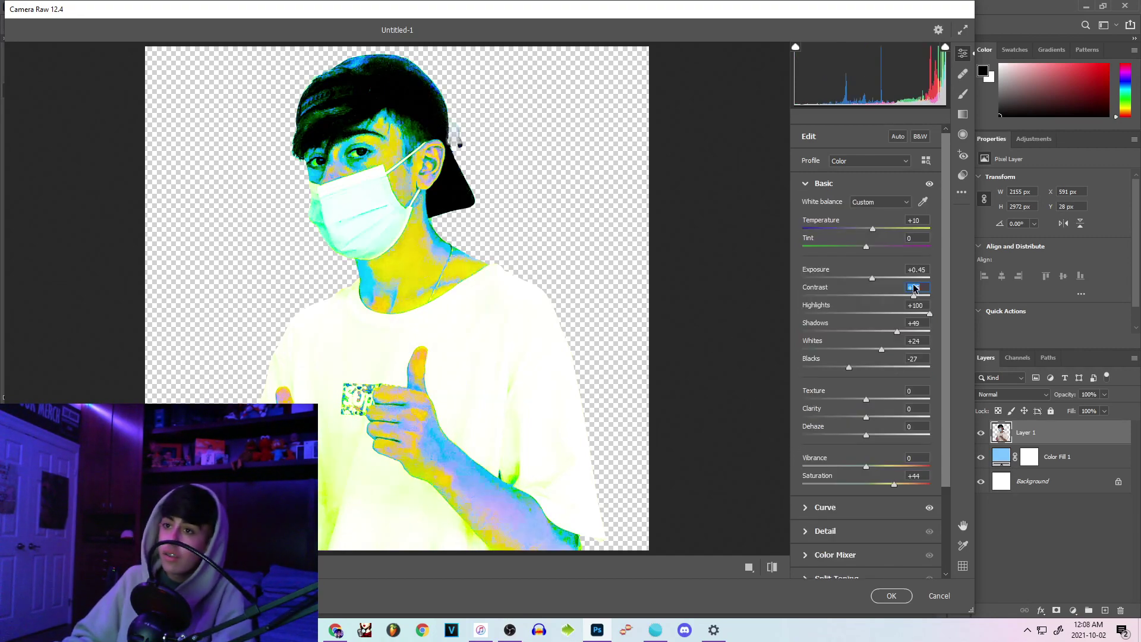
pyautogui.moveTo(914, 288)
pyautogui.mouseDown()
pyautogui.moveTo(904, 290)
pyautogui.moveTo(930, 289)
pyautogui.moveTo(908, 289)
pyautogui.mouseUp()
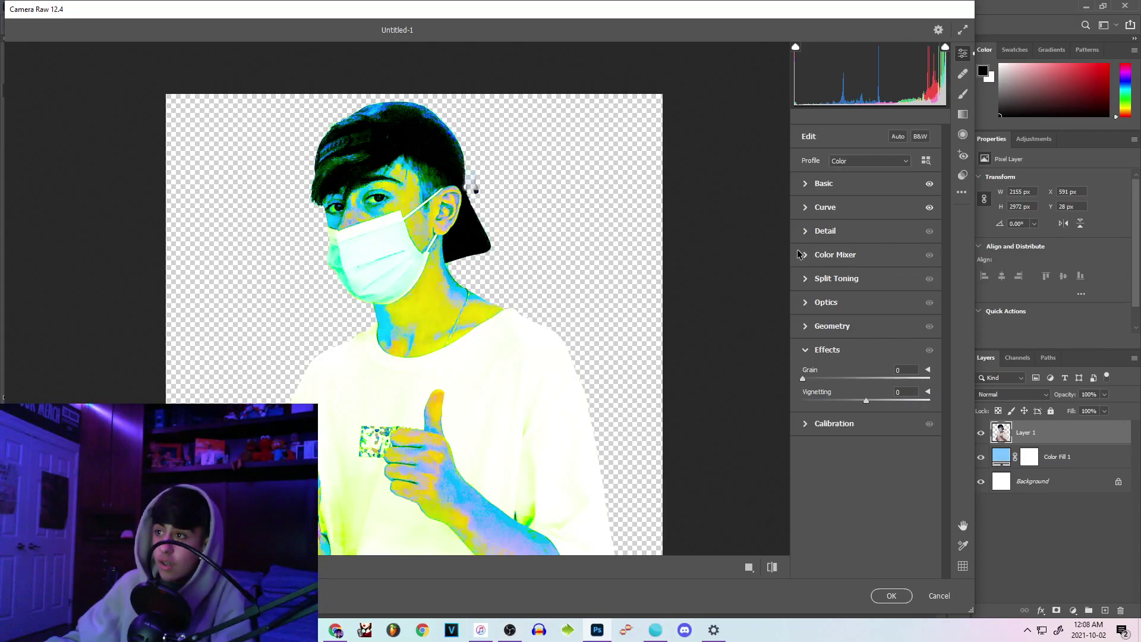
pyautogui.click(806, 255)
pyautogui.click(806, 256)
pyautogui.click(891, 595)
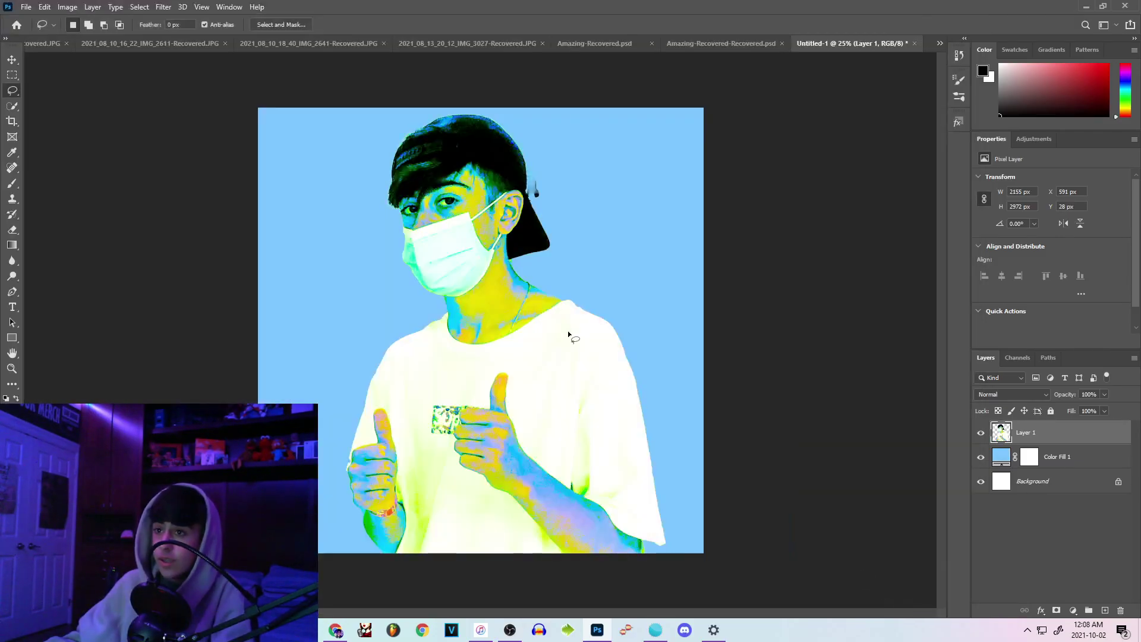
# Change the Color Fill background to bright cyan #00c6ff, sampled from the edge of the person's neck.
pyautogui.doubleClick(1001, 457)
pyautogui.moveTo(537, 126); pyautogui.dragTo(735, 85)
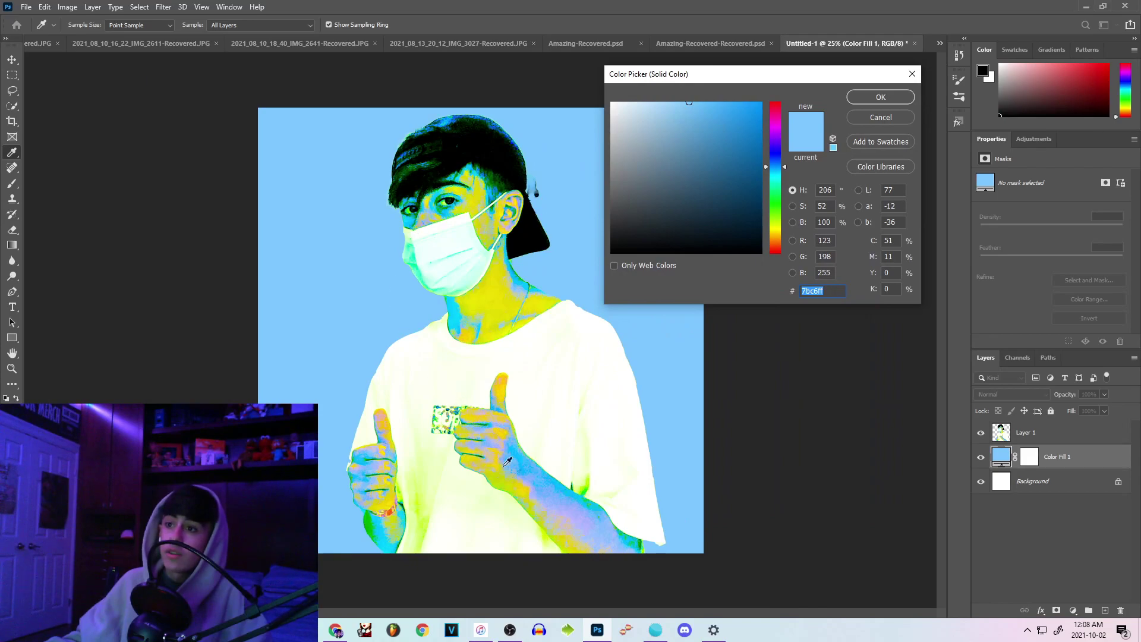
pyautogui.click(455, 300)
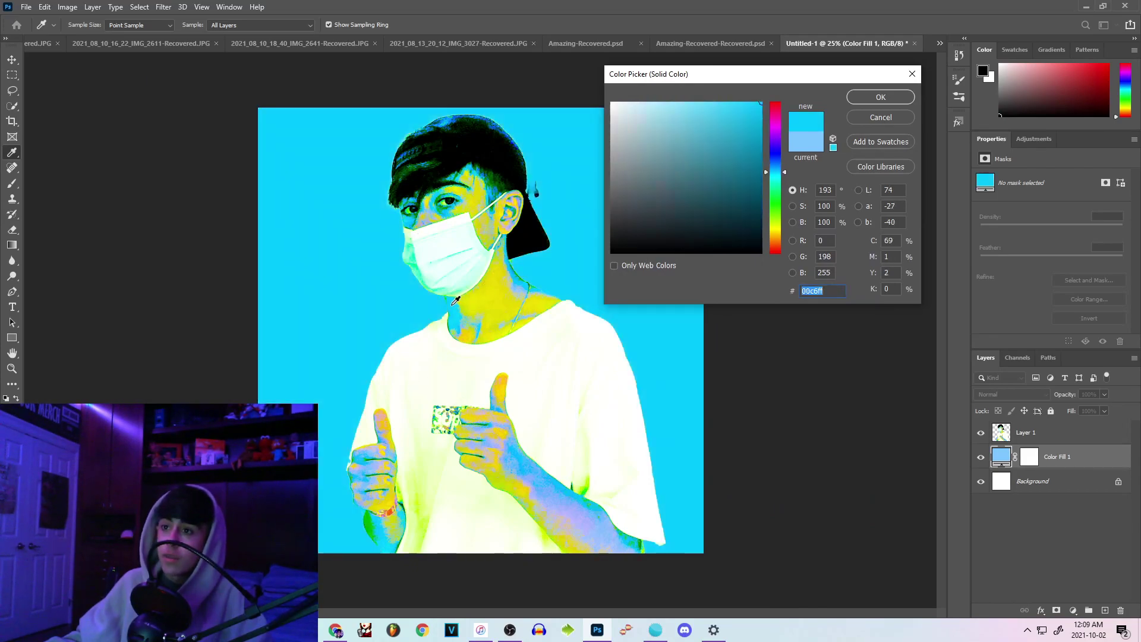
pyautogui.press('Return')
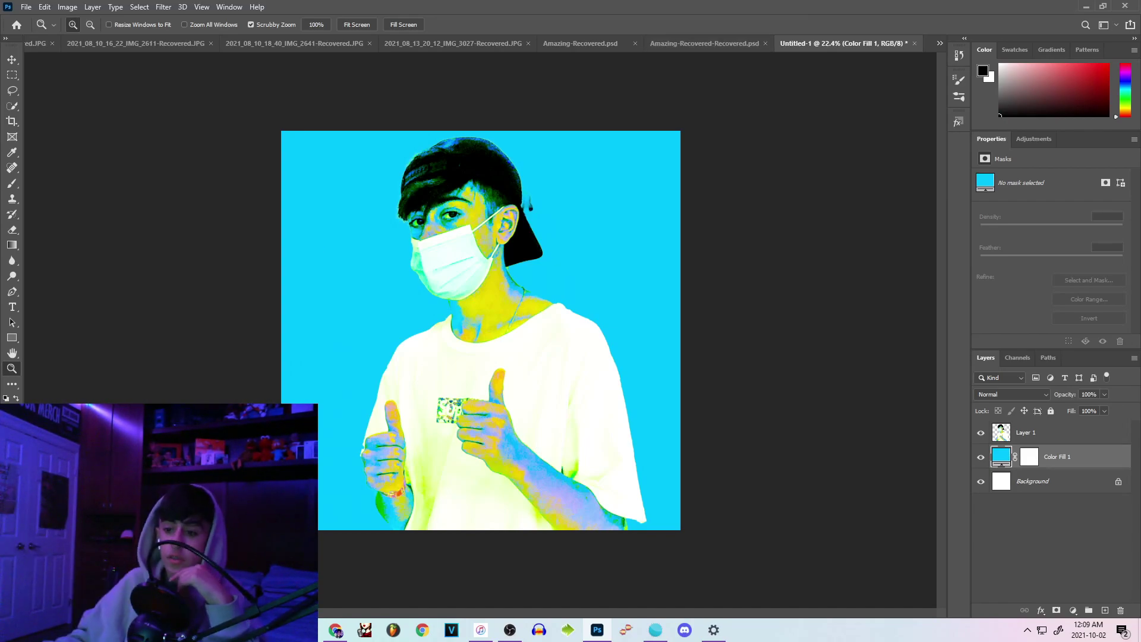
# Place the pink paint splatter image from File Explorer into the portrait document, beneath the person's layer.
pyautogui.click(306, 629)
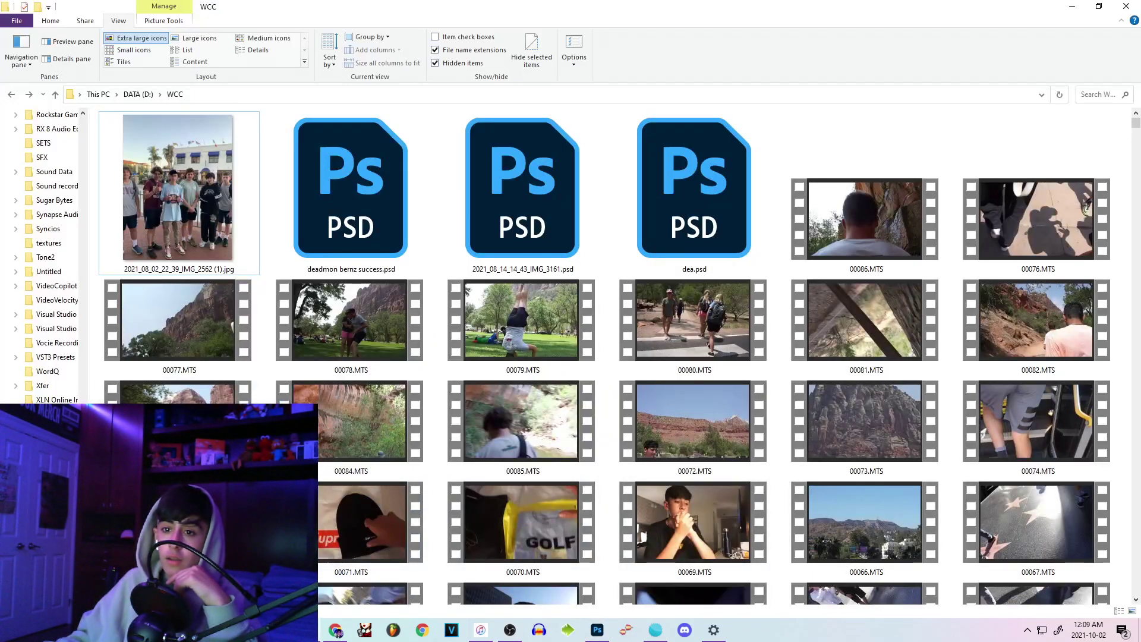
pyautogui.click(51, 514)
pyautogui.scroll(-5, 644, 365)
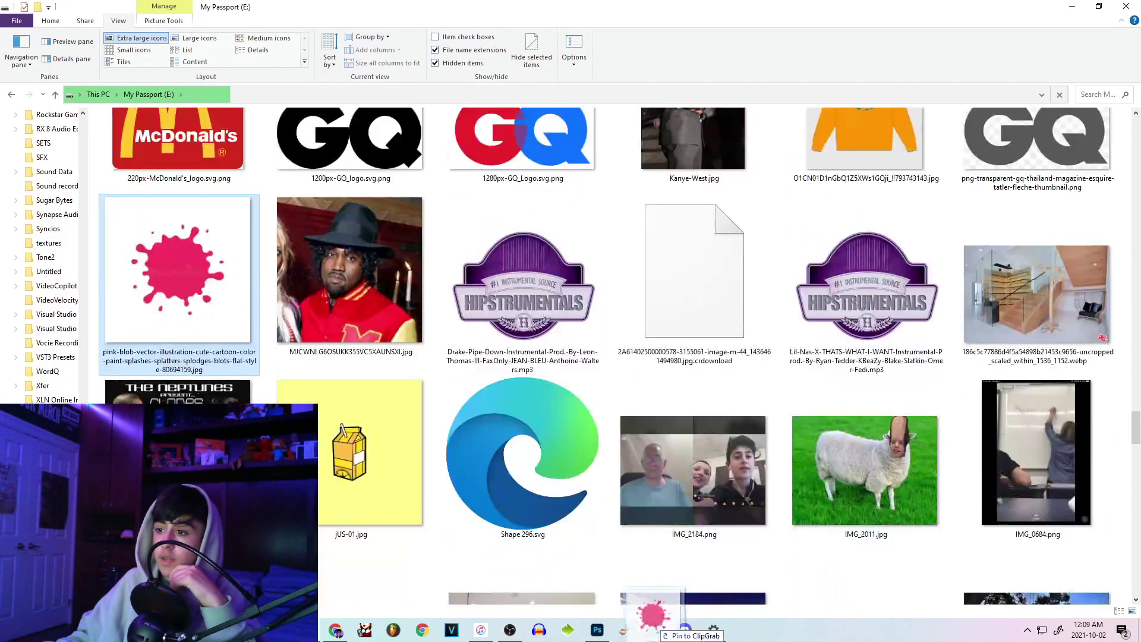
pyautogui.moveTo(654, 626); pyautogui.dragTo(386, 267)
pyautogui.click(8, 369)
# Select the white area around the pink splatter with the Magic Wand, delete it and clear the selection.
pyautogui.press('w')
pyautogui.click(308, 199)
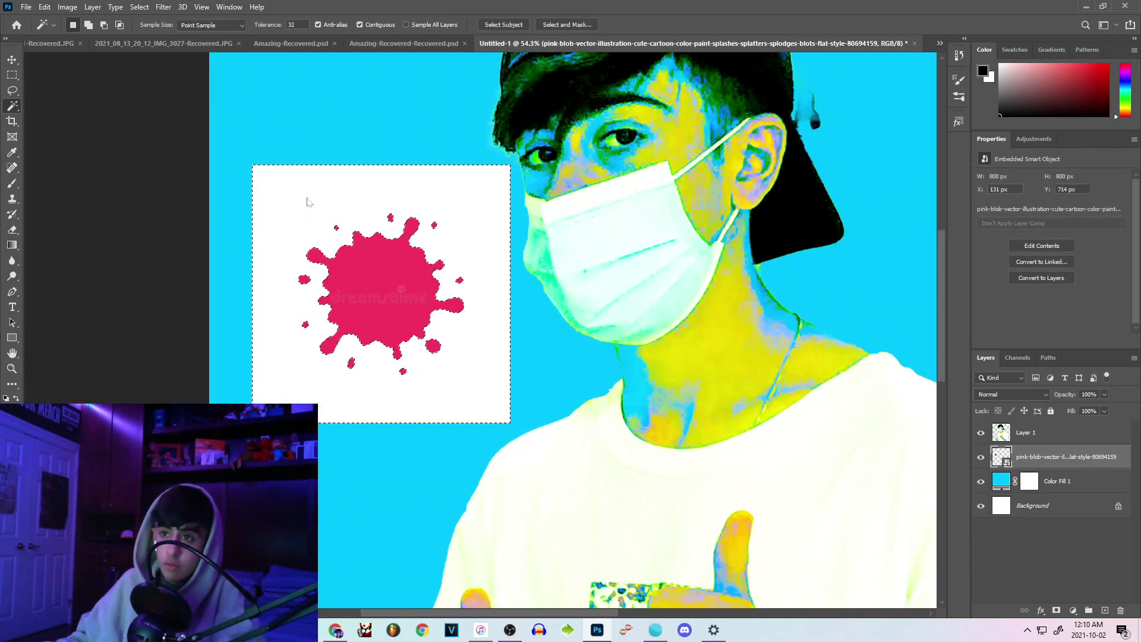
pyautogui.press('Delete')
pyautogui.hotkey('ctrl', 'd')
# Select the main body of the pink splatter and define it as the brush preset Sampled Brush 1.
pyautogui.keyDown('alt'); pyautogui.scroll(2, 303, 230); pyautogui.keyUp('alt')
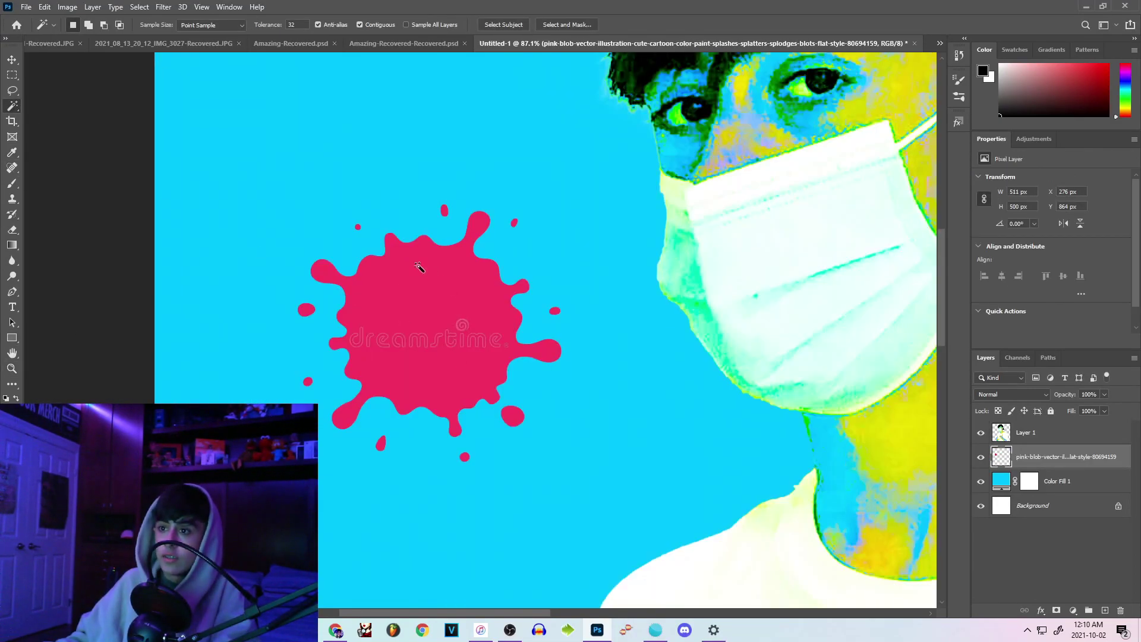
pyautogui.click(419, 267)
pyautogui.click(45, 6)
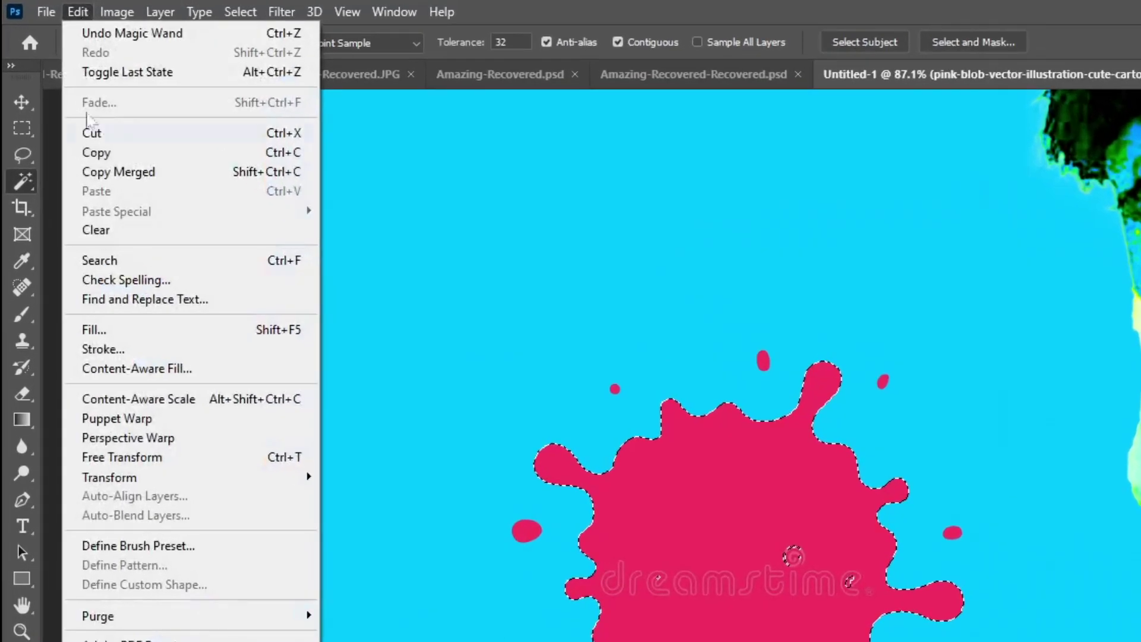
pyautogui.click(186, 546)
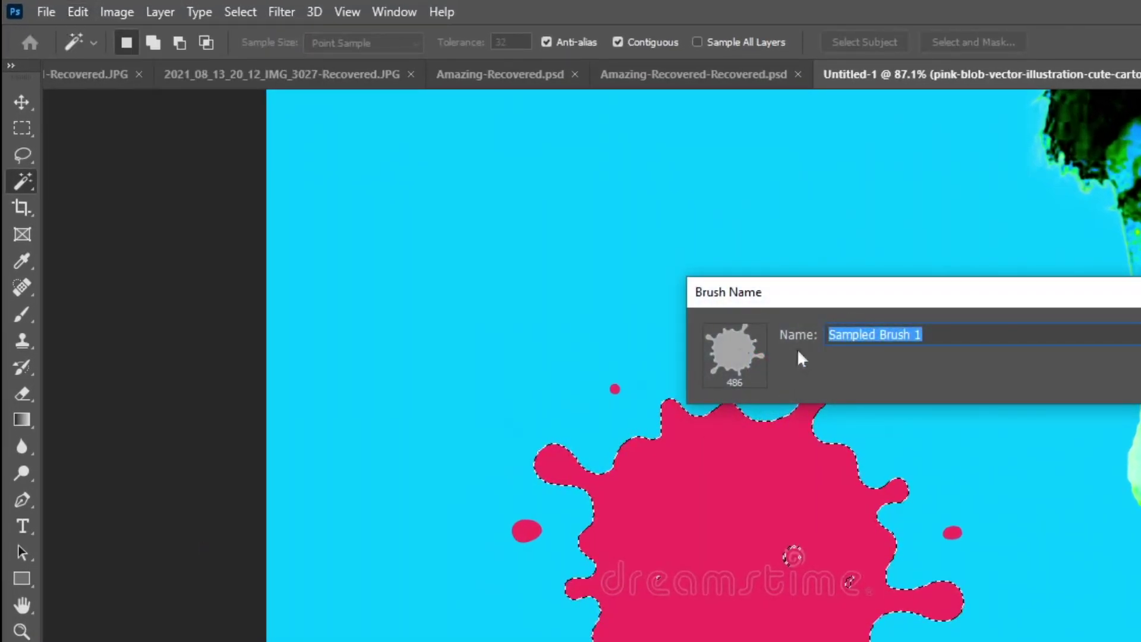
pyautogui.press('Return')
# Enable Shape Dynamics for the splatter brush and set Size Jitter to 14% and Angle Jitter to 29%.
pyautogui.press('b')
pyautogui.click(86, 25)
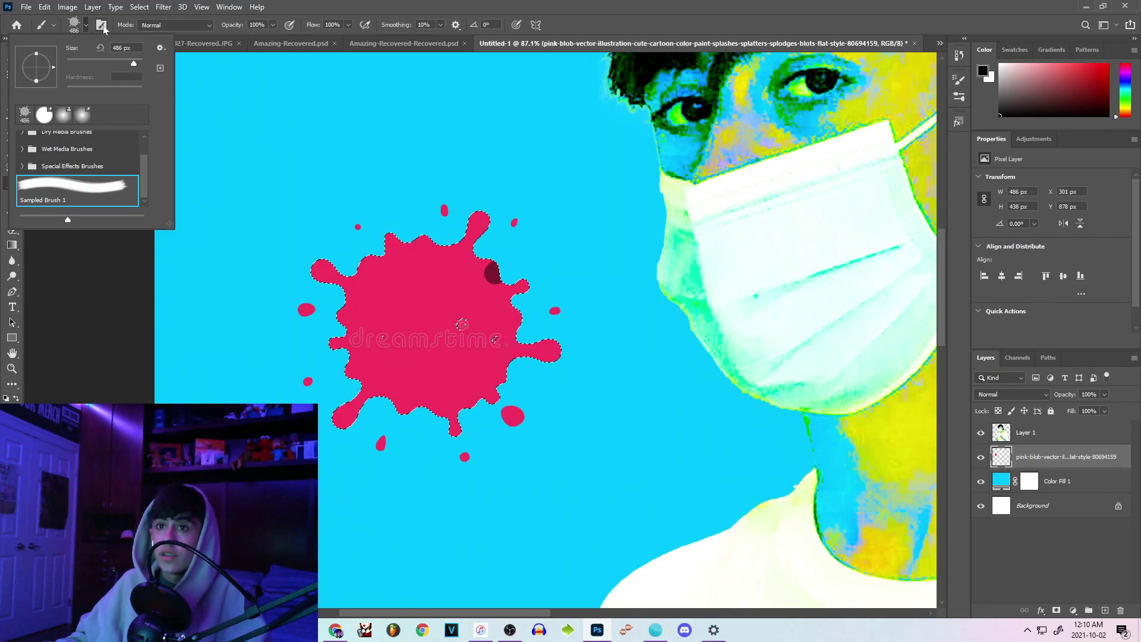
pyautogui.click(102, 26)
pyautogui.click(102, 26)
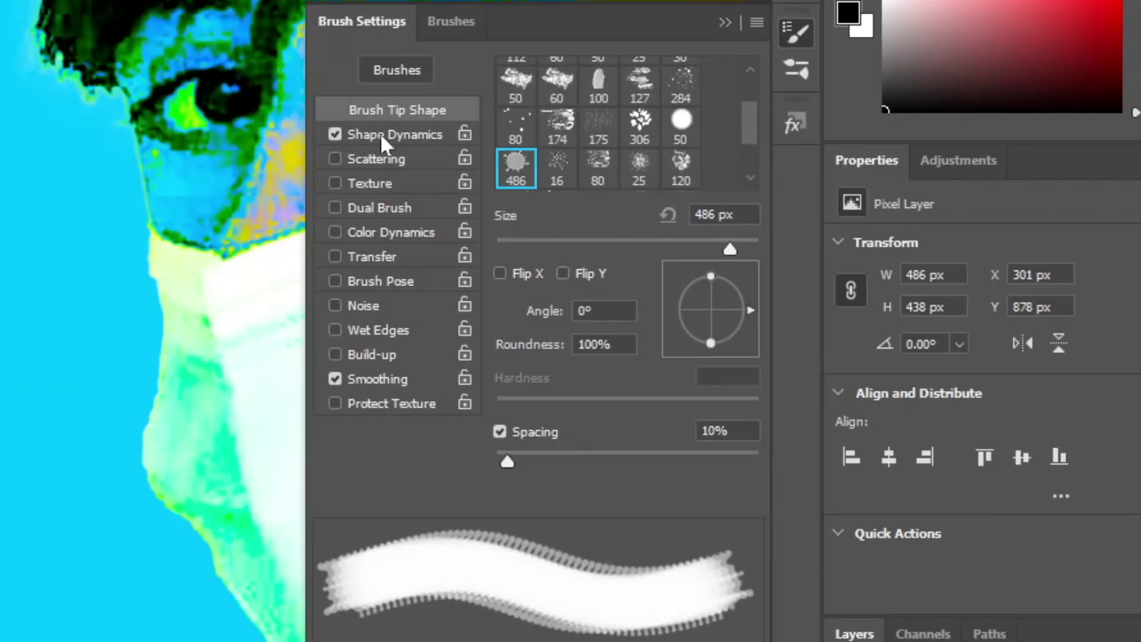
pyautogui.click(381, 136)
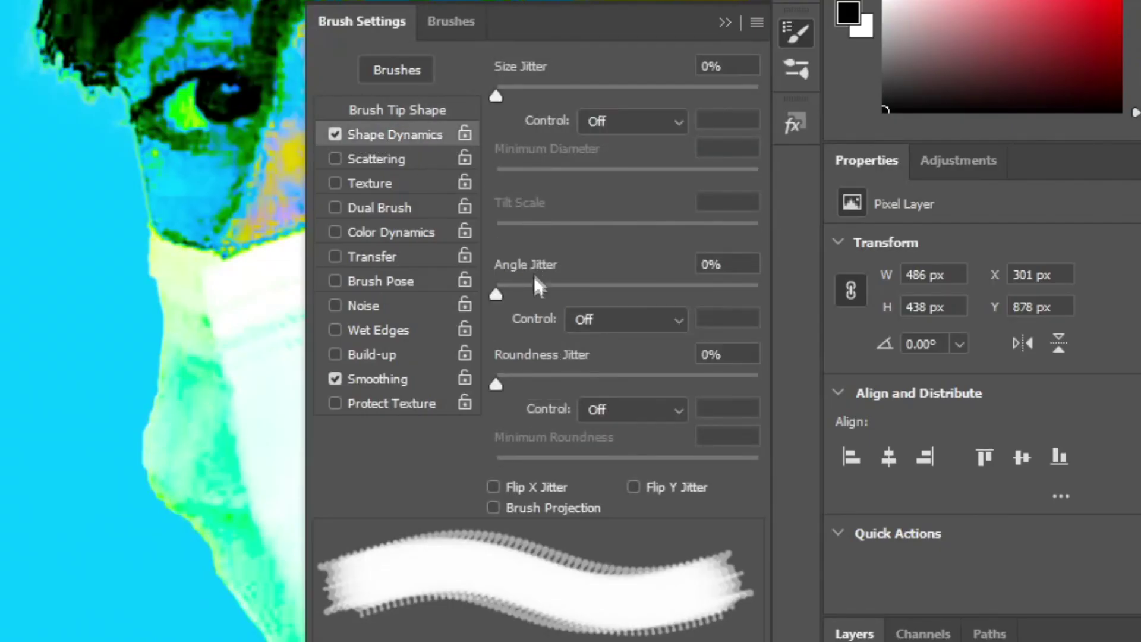
pyautogui.moveTo(534, 295)
pyautogui.mouseDown()
pyautogui.moveTo(583, 296)
pyautogui.moveTo(572, 294)
pyautogui.mouseUp()
pyautogui.moveTo(498, 96); pyautogui.dragTo(533, 97)
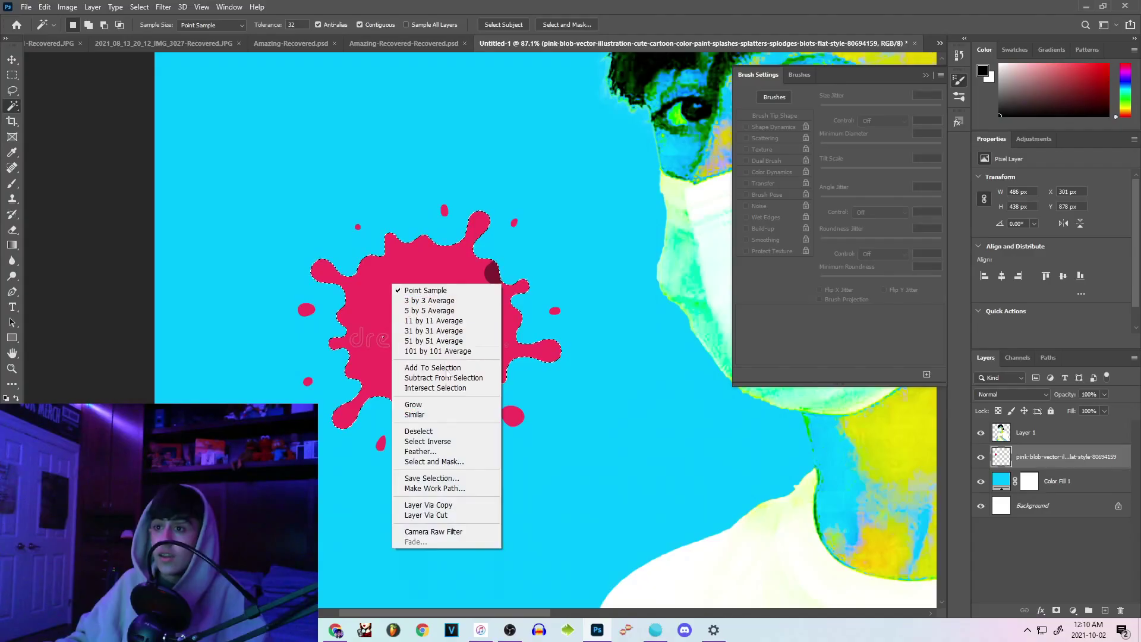
# Deselect the splatter, add a new empty layer above it and hide the pink splatter layer.
pyautogui.click(423, 431)
pyautogui.click(1104, 611)
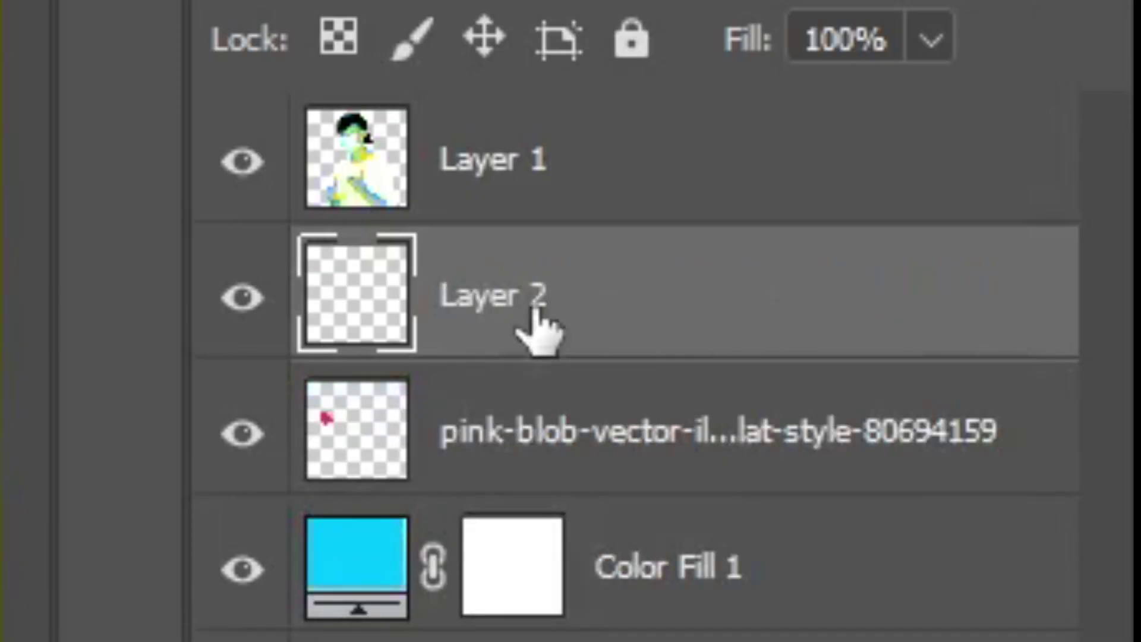
pyautogui.click(981, 480)
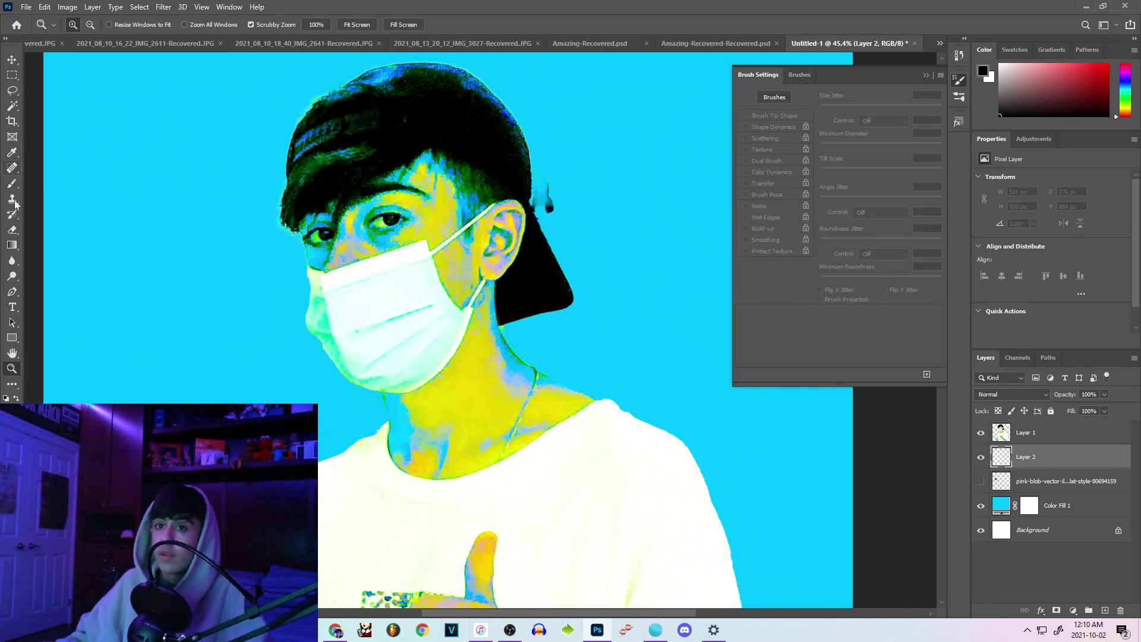
# Set the foreground color to a paler tint of the cyan background.
pyautogui.click(12, 199)
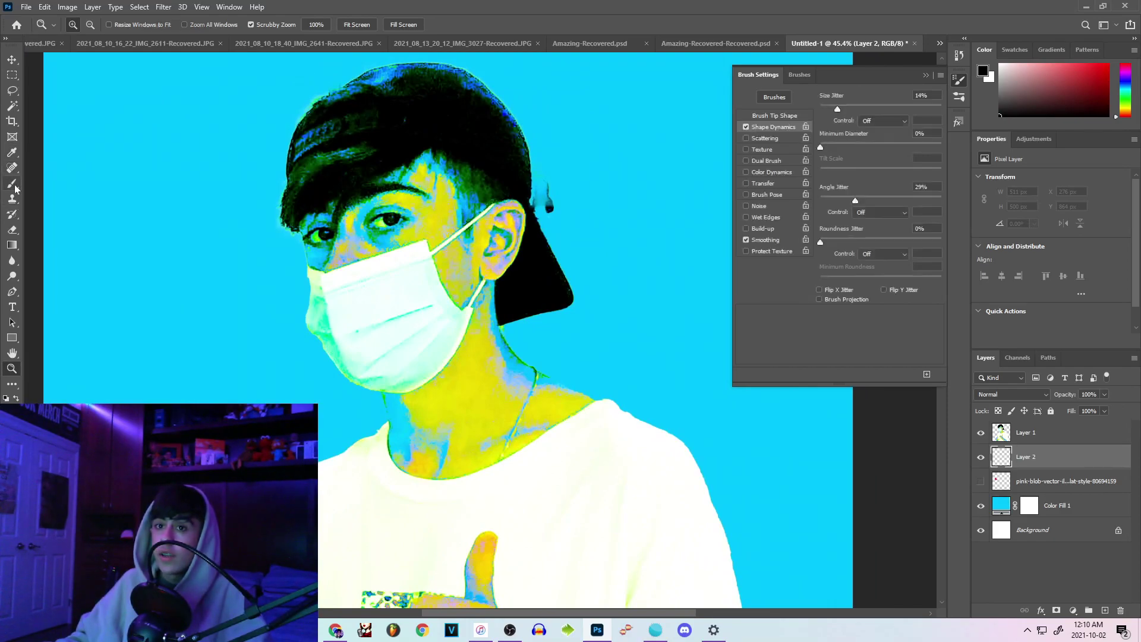
pyautogui.press('i')
pyautogui.click(6, 397)
pyautogui.click(245, 329)
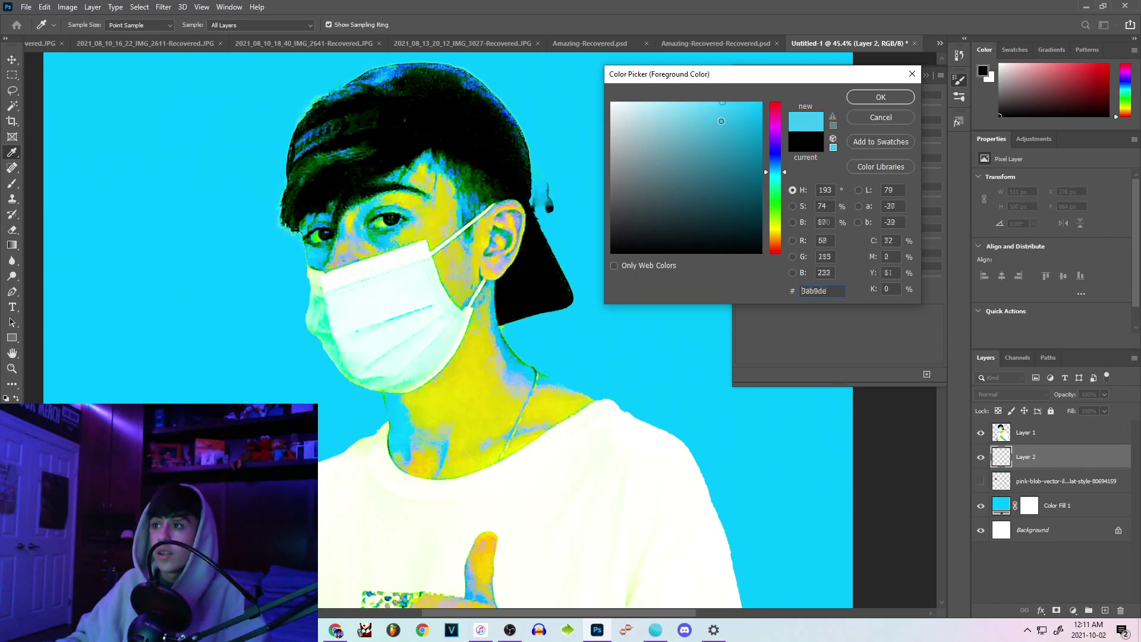
pyautogui.click(880, 97)
# Set the splatter brush's Size Jitter to 5% and Angle Jitter to 11%.
pyautogui.press('b')
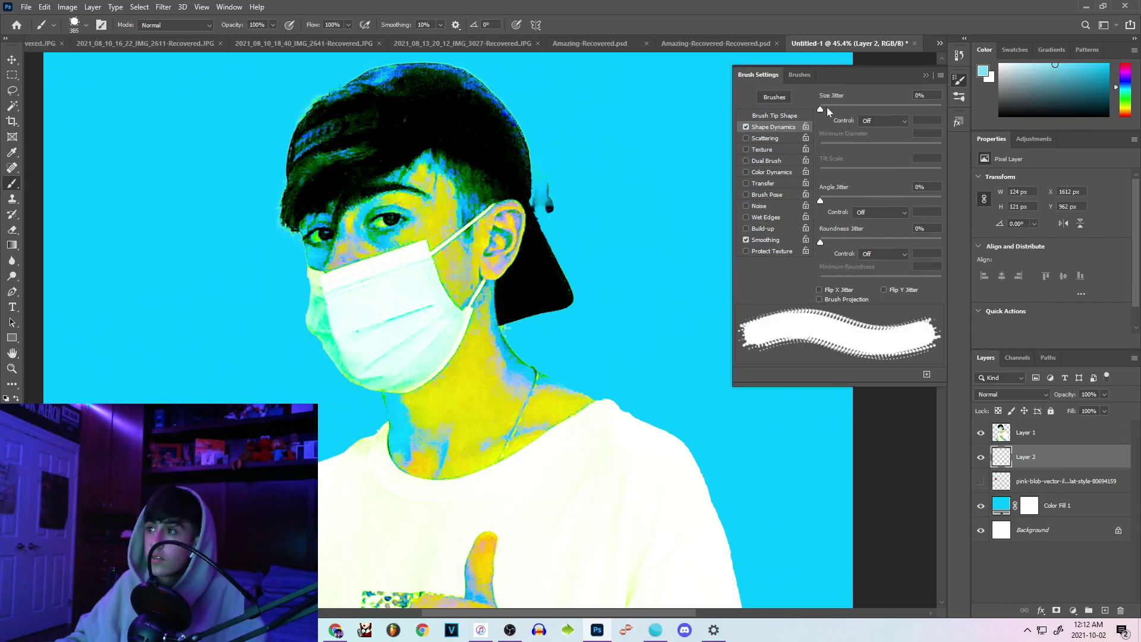
pyautogui.moveTo(826, 108); pyautogui.dragTo(826, 108)
pyautogui.moveTo(821, 200); pyautogui.dragTo(833, 199)
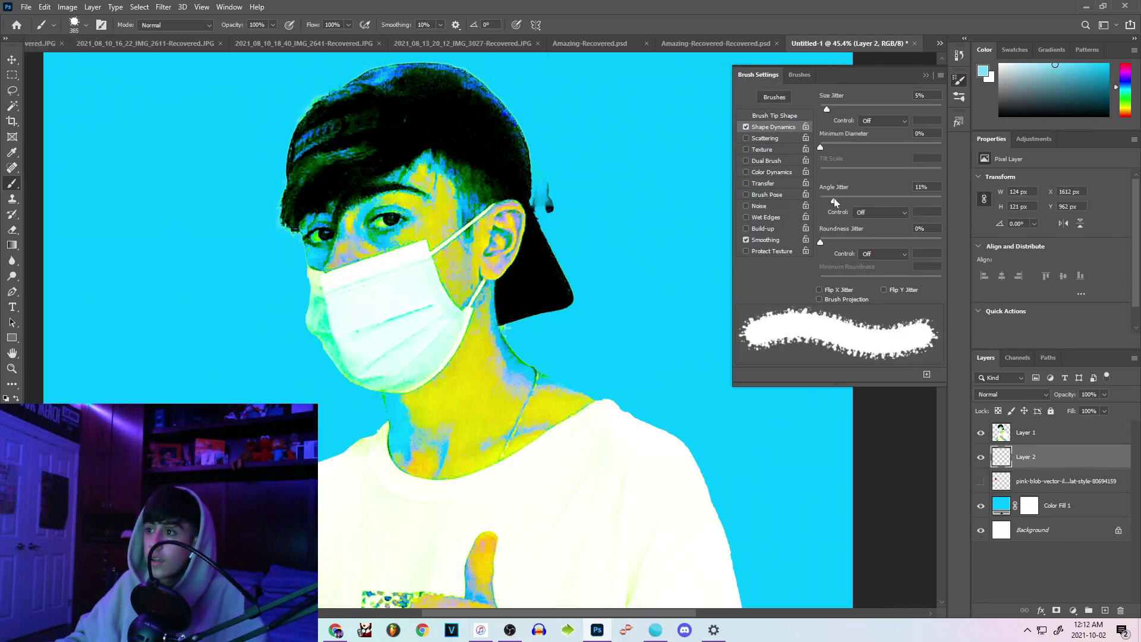
# Paint a light blue splatter border around the person's head, shoulders and arms on the new layer behind them.
pyautogui.click(366, 422)
pyautogui.moveTo(400, 368)
pyautogui.mouseDown()
pyautogui.moveTo(361, 358)
pyautogui.moveTo(321, 321)
pyautogui.moveTo(330, 213)
pyautogui.moveTo(315, 234)
pyautogui.moveTo(305, 264)
pyautogui.moveTo(317, 265)
pyautogui.moveTo(310, 255)
pyautogui.moveTo(354, 216)
pyautogui.moveTo(412, 208)
pyautogui.moveTo(475, 224)
pyautogui.moveTo(542, 402)
pyautogui.moveTo(526, 406)
pyautogui.moveTo(501, 457)
pyautogui.moveTo(624, 561)
pyautogui.mouseUp()
pyautogui.scroll(3, 315, 235)
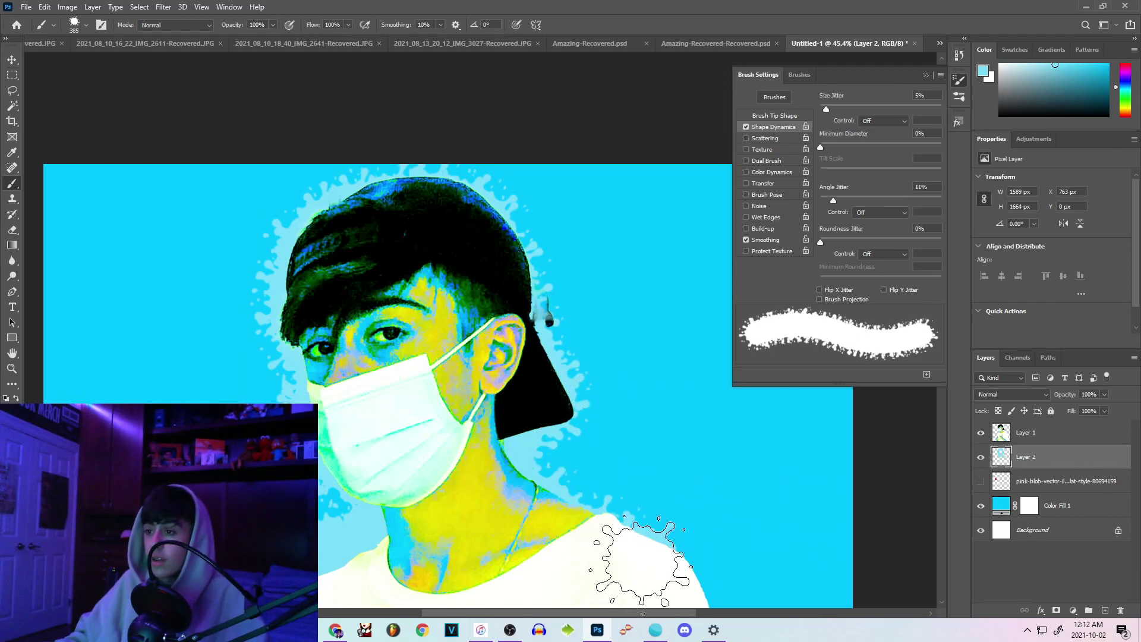
pyautogui.scroll(-5, 594, 484)
pyautogui.scroll(-3, 496, 380)
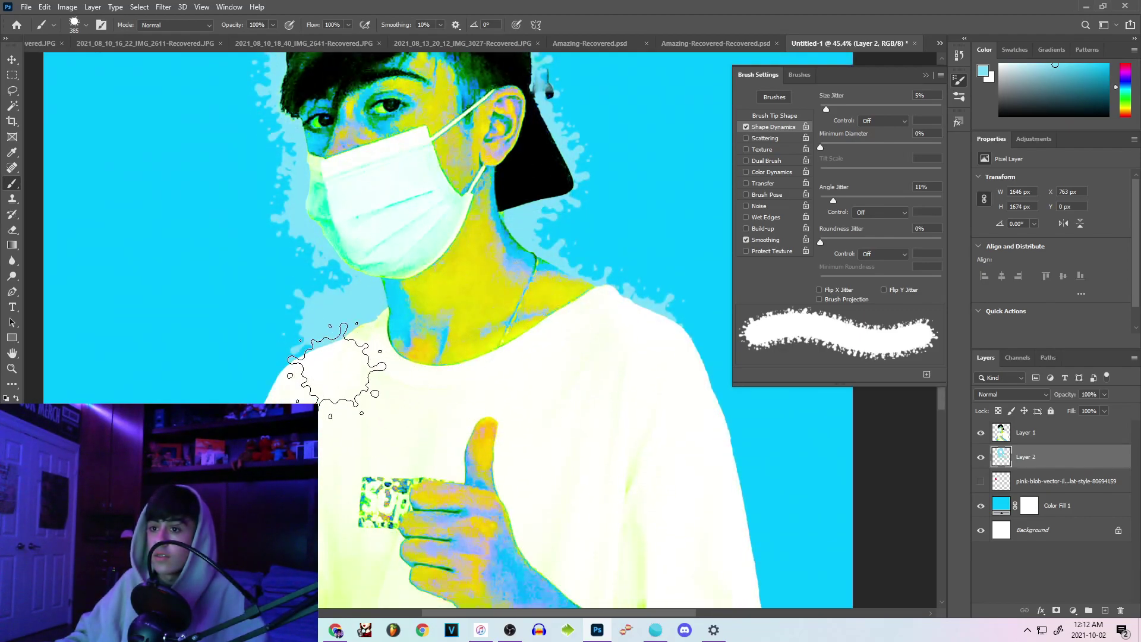
pyautogui.moveTo(315, 378); pyautogui.dragTo(294, 410)
pyautogui.click(285, 425)
pyautogui.scroll(-5, 285, 423)
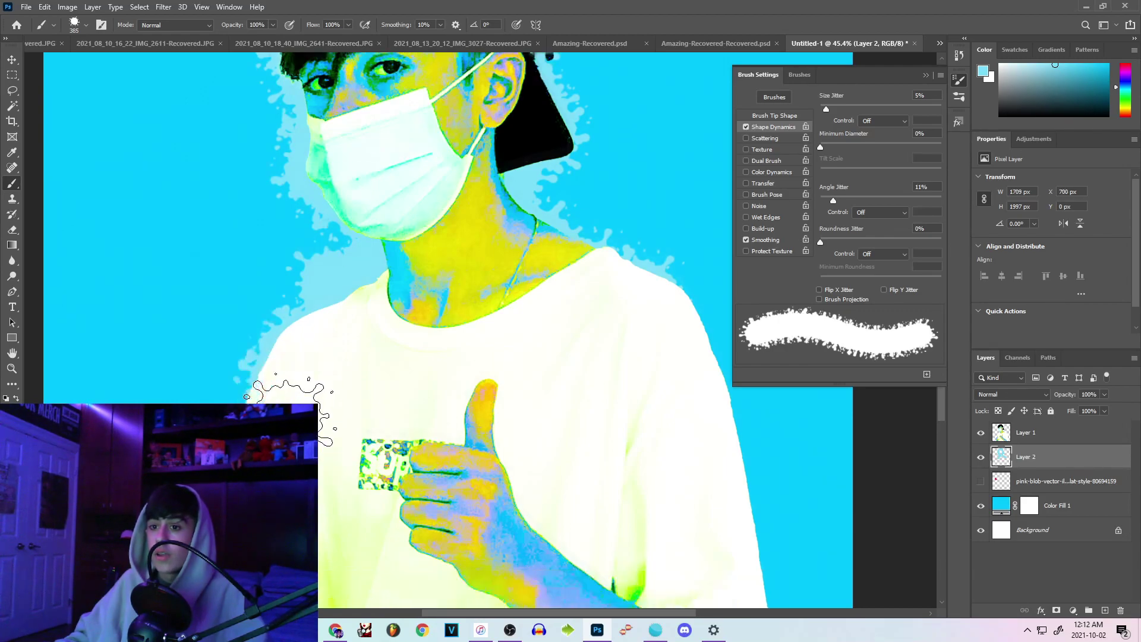
pyautogui.moveTo(256, 303); pyautogui.dragTo(244, 361)
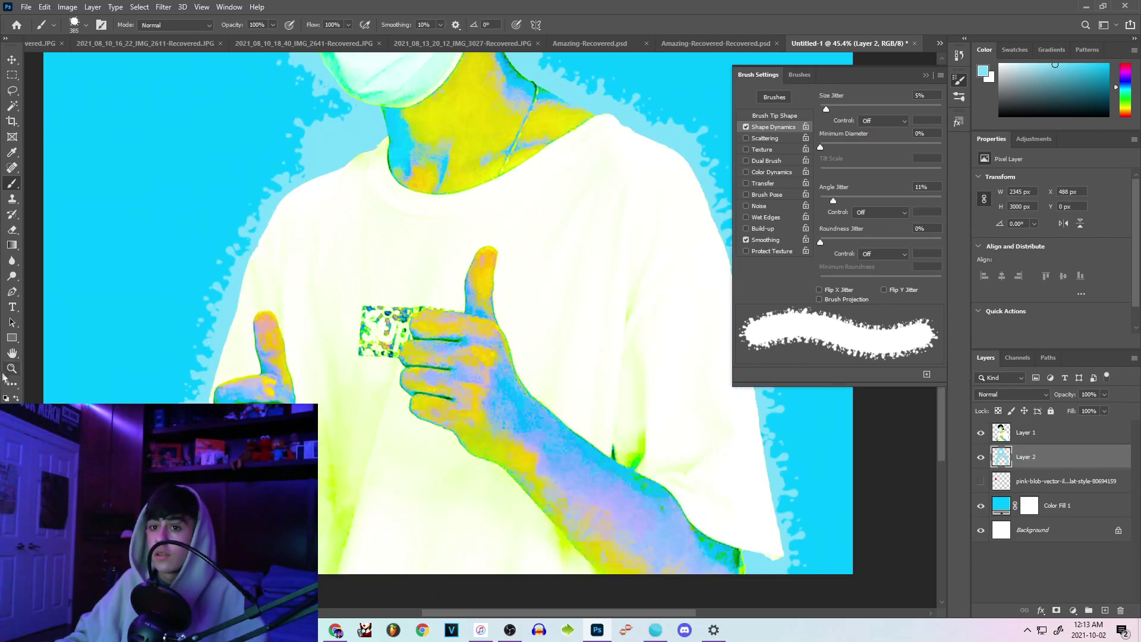
# Merge the person's layer down into the splatter border layer.
pyautogui.click(12, 369)
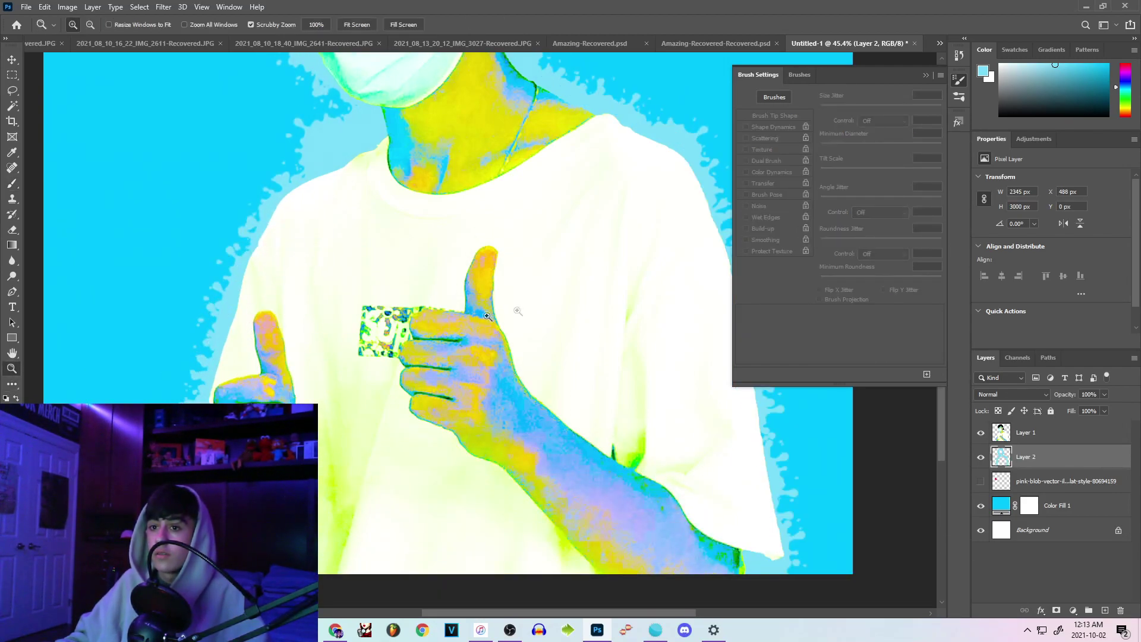
pyautogui.moveTo(665, 274); pyautogui.dragTo(613, 267)
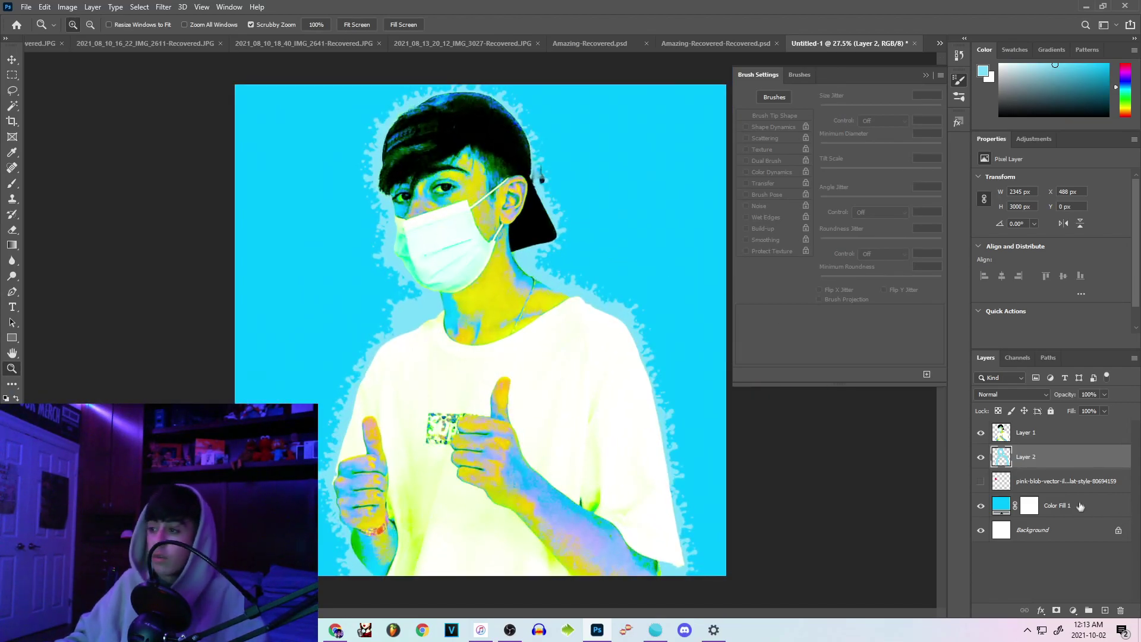
pyautogui.keyDown('shift'); pyautogui.click(1056, 434); pyautogui.keyUp('shift')
pyautogui.rightClick(1055, 434)
pyautogui.click(921, 470)
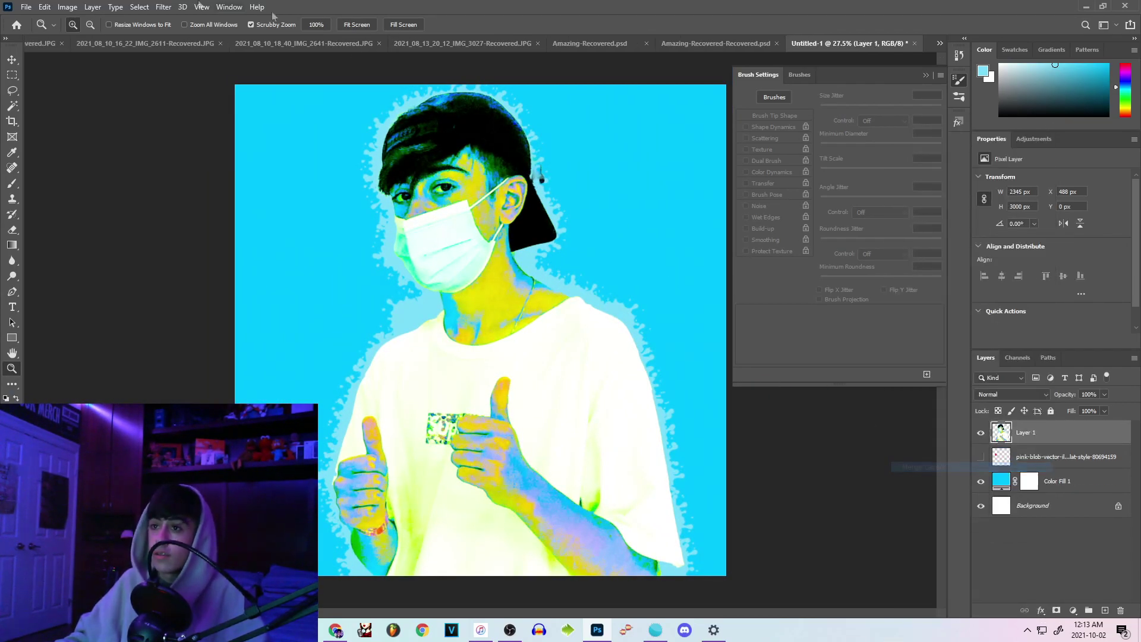
# Apply the Camera Raw Filter to the merged person layer with a high Grain amount and inspect the texture on the arm.
pyautogui.click(200, 6)
pyautogui.moveTo(167, 5)
pyautogui.click(197, 79)
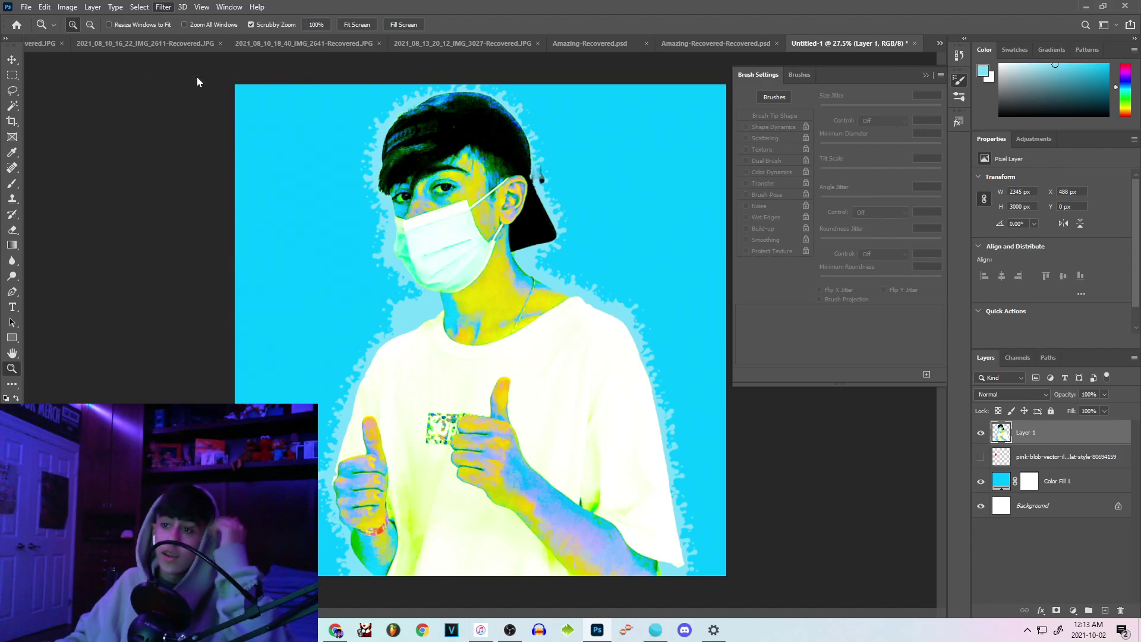
pyautogui.hotkey('ctrl', 'shift', 'a')
pyautogui.click(827, 349)
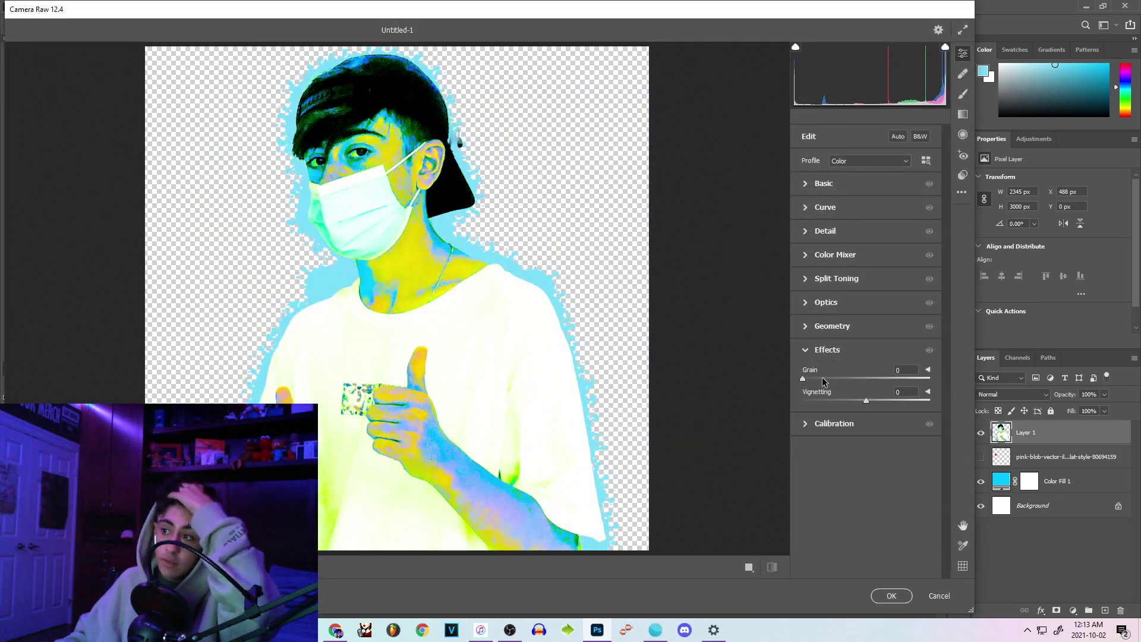
pyautogui.moveTo(823, 381); pyautogui.dragTo(918, 374)
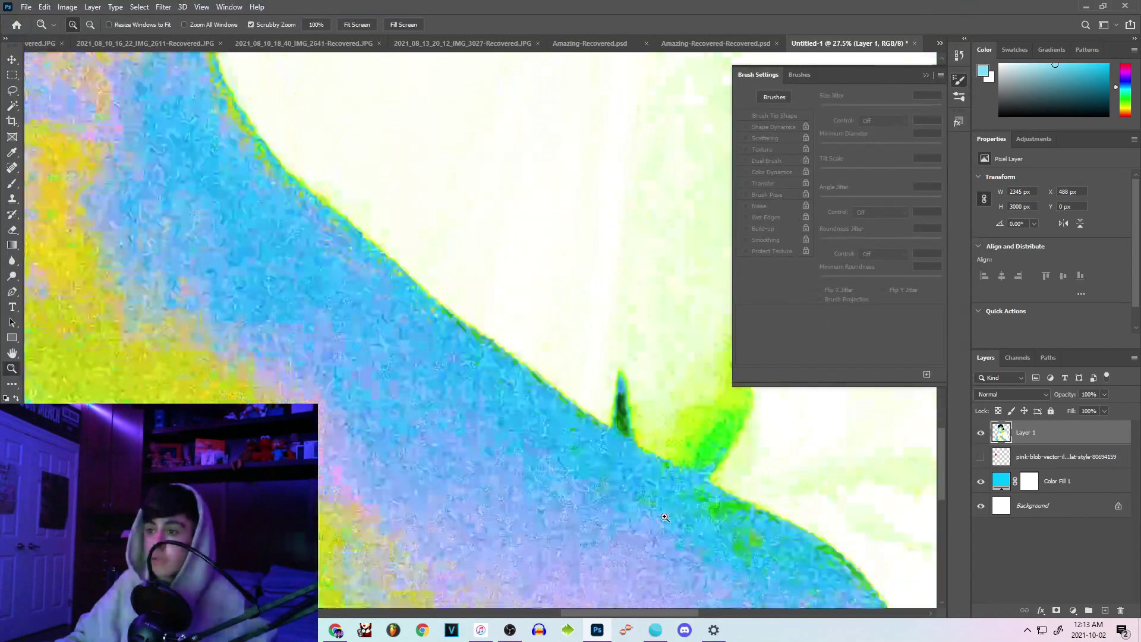
pyautogui.scroll(-8, 597, 499)
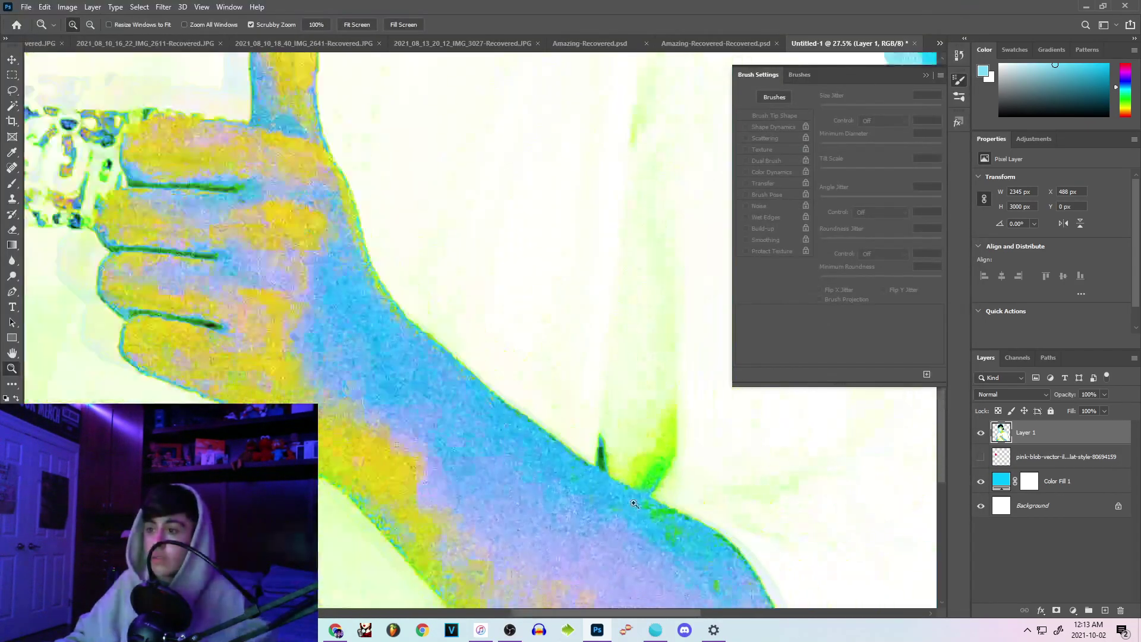
pyautogui.scroll(2, 347, 321)
pyautogui.scroll(-3, 346, 321)
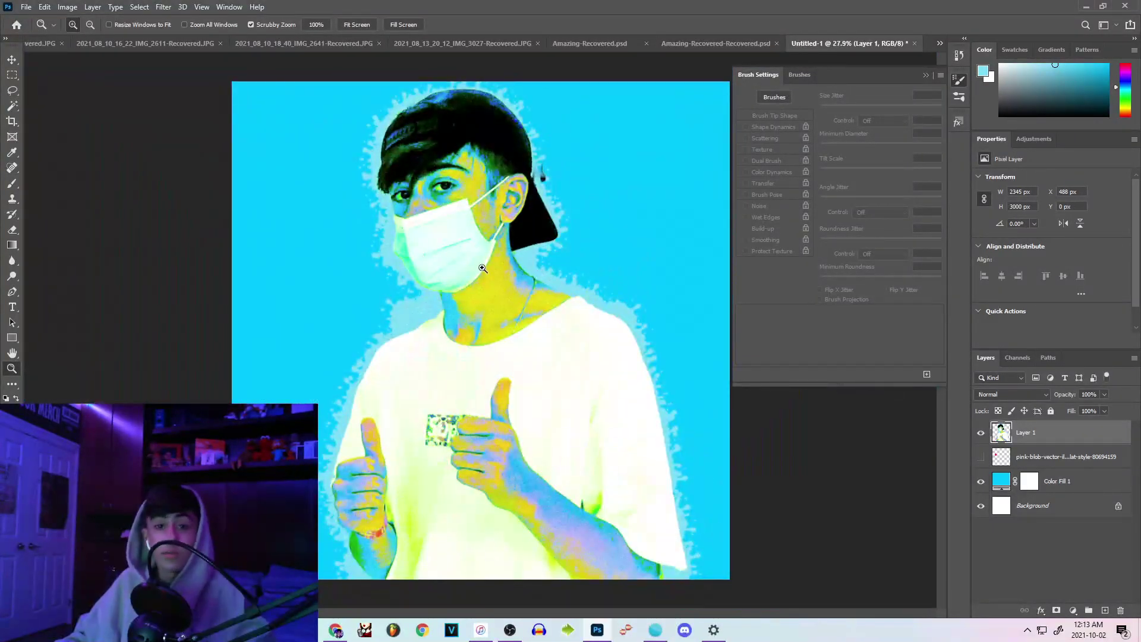